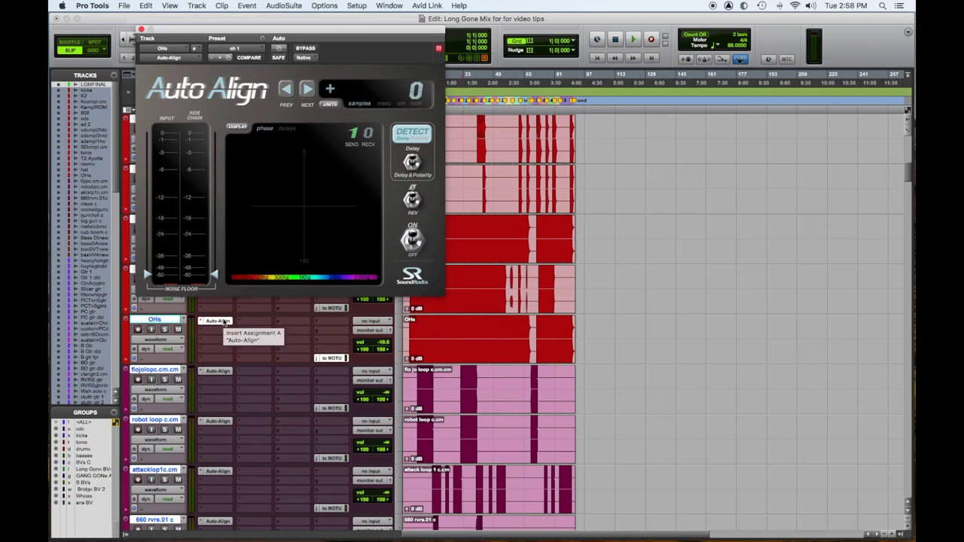
# - Set the OHs track's Auto-Align send channel to 1, start playback to feed it, and close the plug-in
pyautogui.scroll(3, 356, 139)
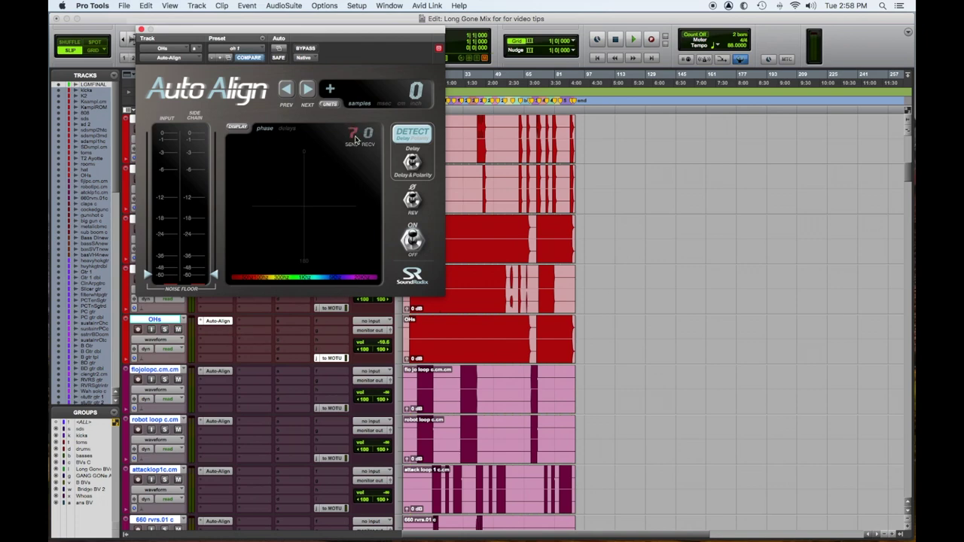
pyautogui.scroll(3, 356, 139)
pyautogui.press('space')
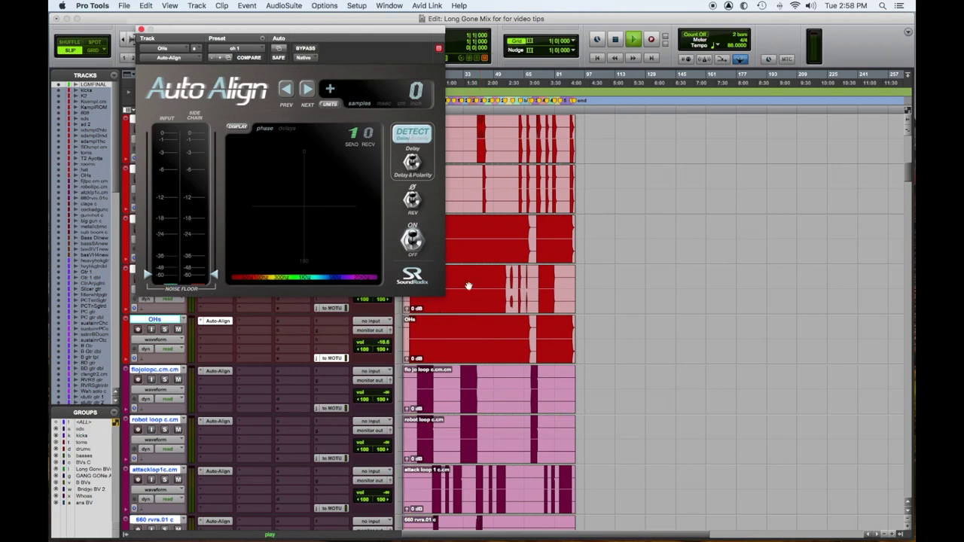
pyautogui.click(467, 280)
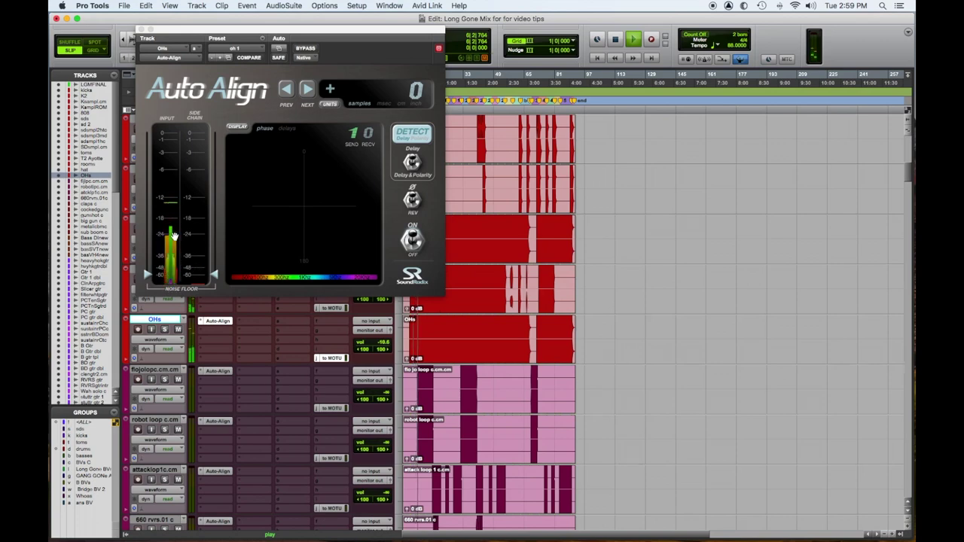
pyautogui.click(140, 29)
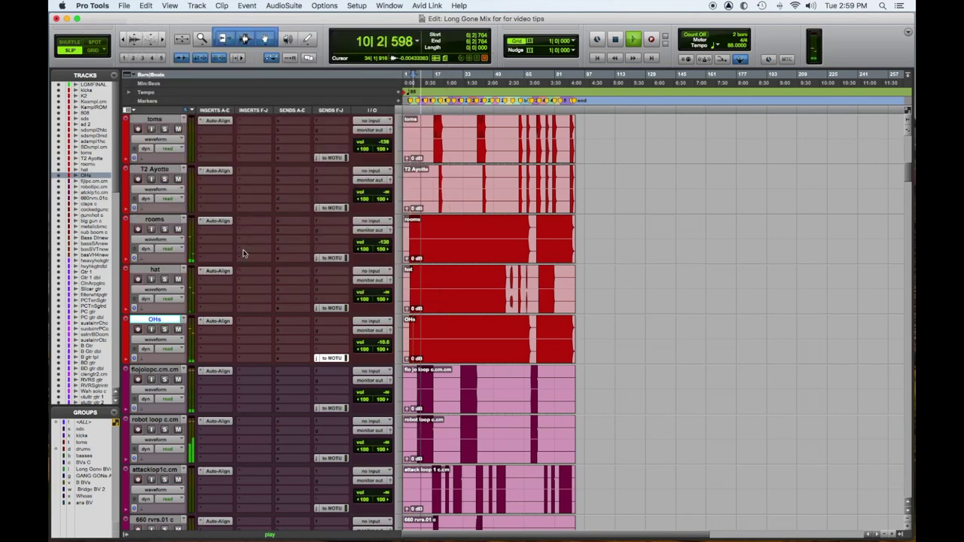
# - Detect the rooms track's alignment in Auto-Align against receive channel 1, keeping the plug-in clear of the tracks, and close it
pyautogui.click(219, 221)
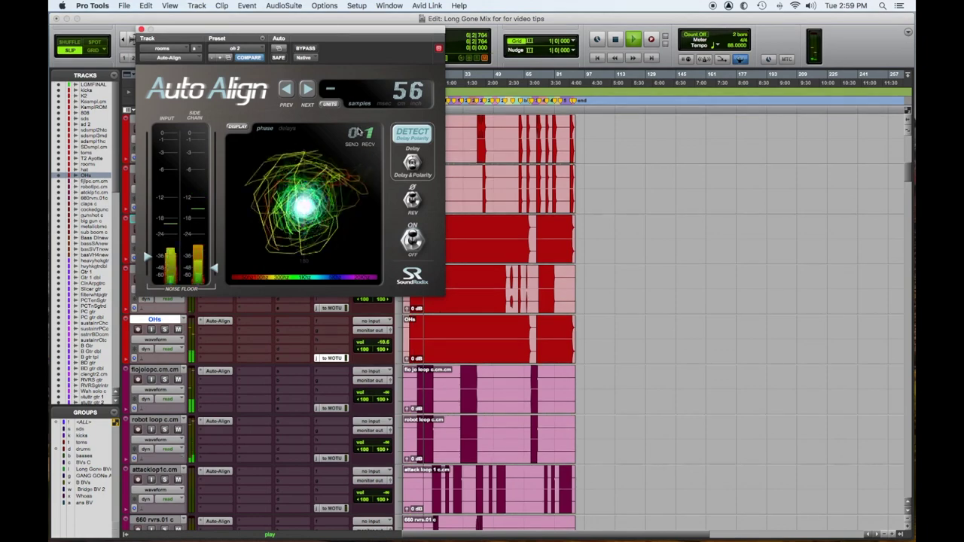
pyautogui.click(412, 138)
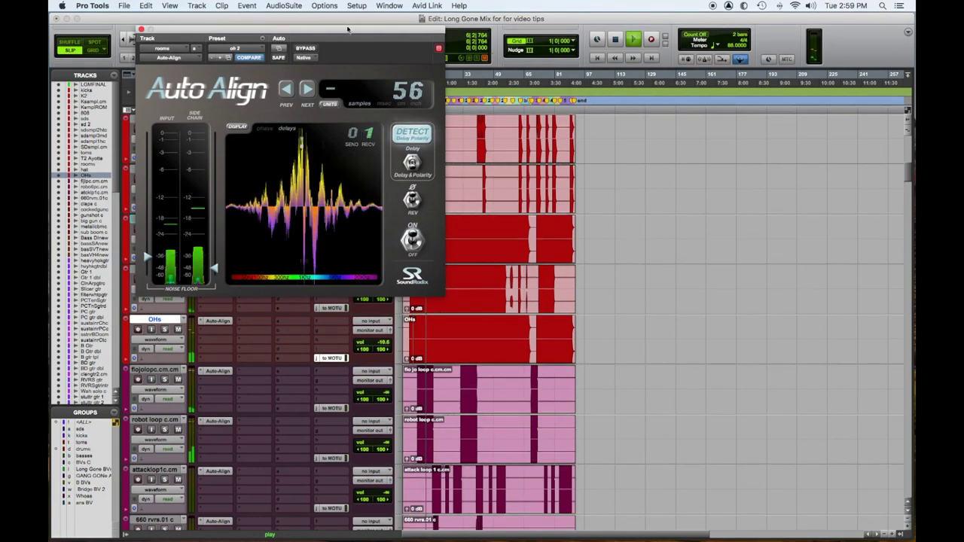
pyautogui.moveTo(347, 32); pyautogui.dragTo(746, 14)
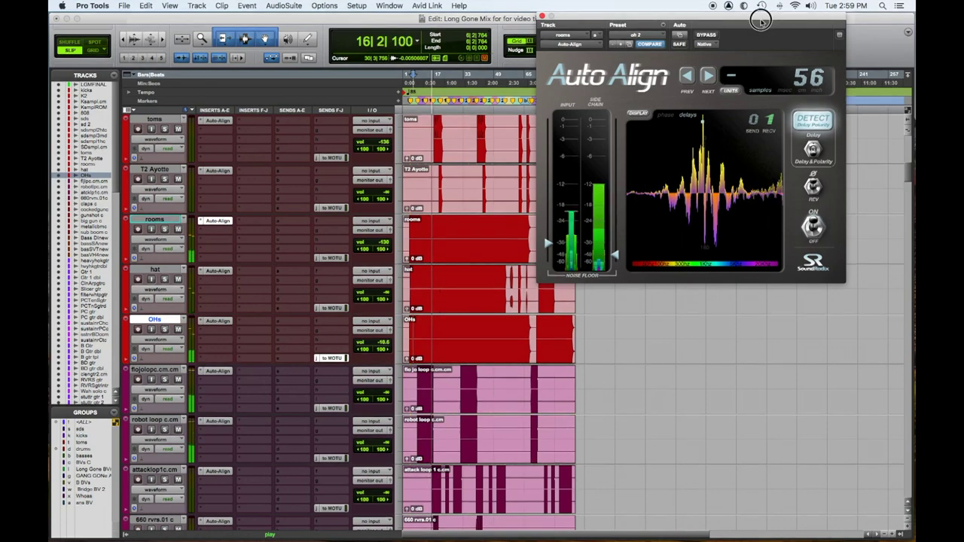
pyautogui.moveTo(760, 22); pyautogui.dragTo(808, 21)
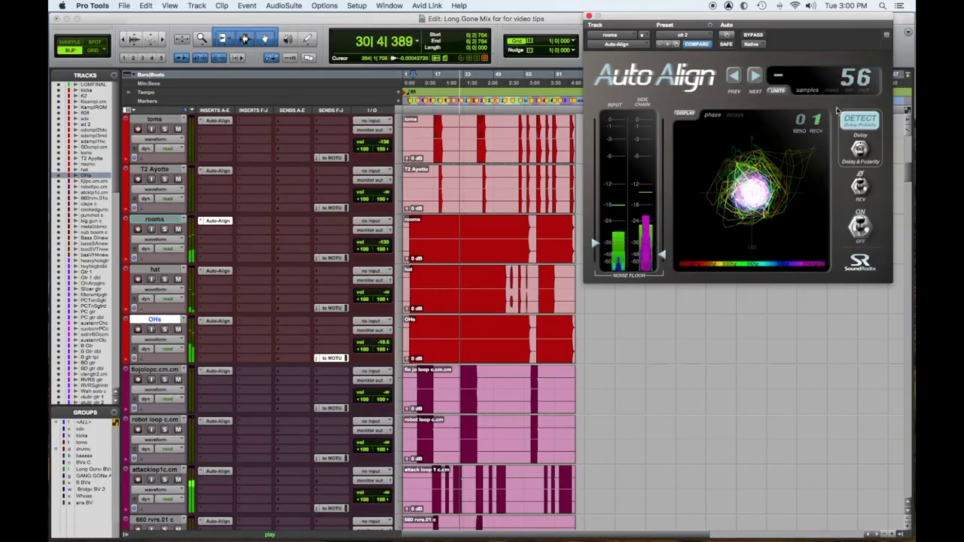
pyautogui.press('super+w')
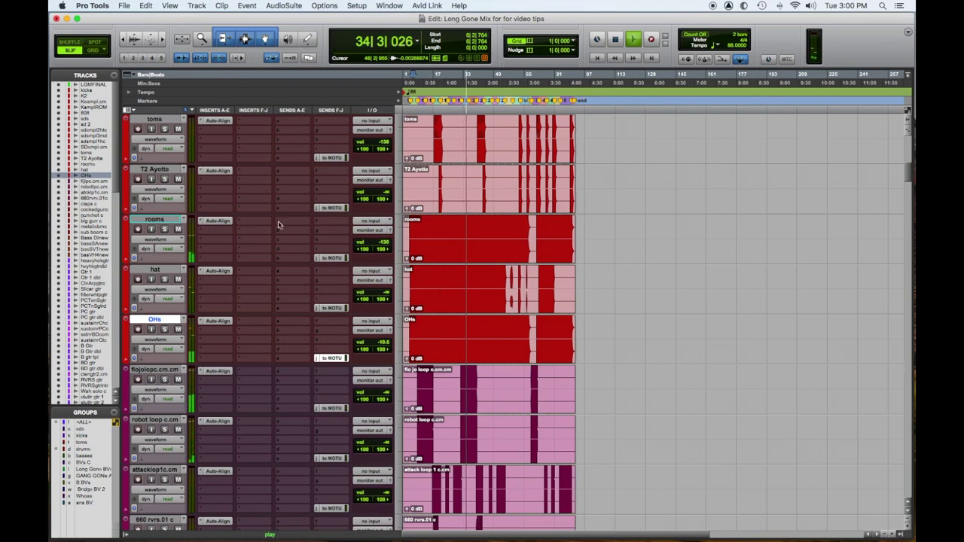
# - Raise the rooms track's volume to about -11.5 dB and compare its sound with Auto-Align bypassed and active
pyautogui.moveTo(374, 243); pyautogui.dragTo(375, 217)
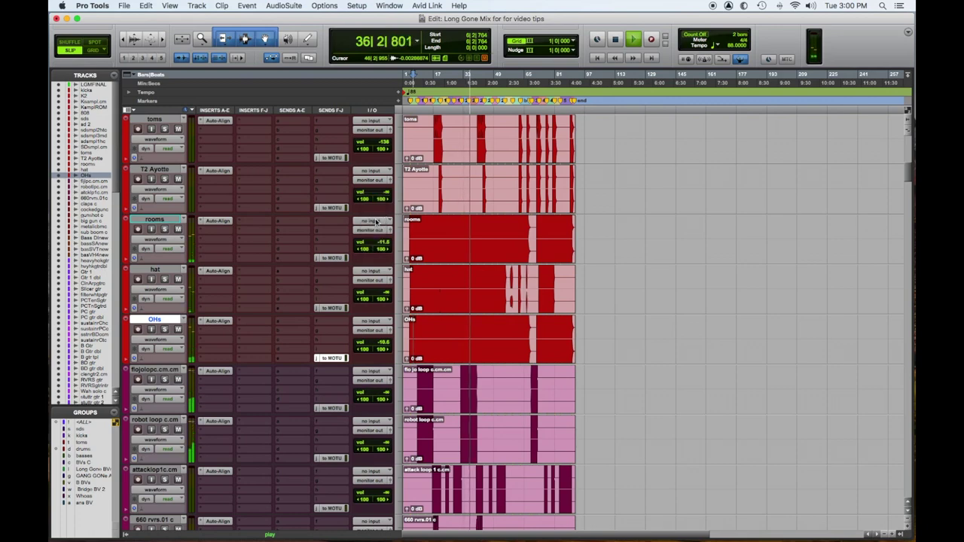
pyautogui.click(217, 222)
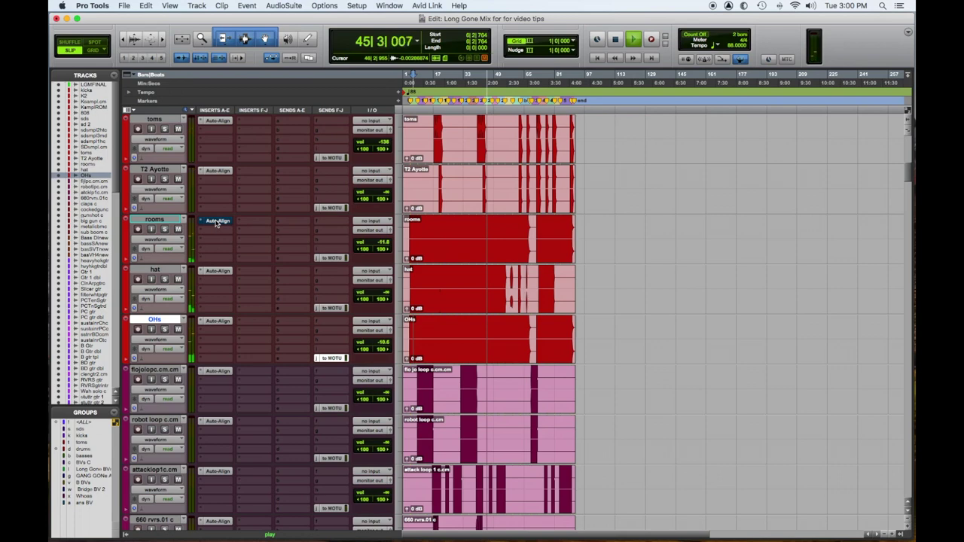
pyautogui.keyDown('super'); pyautogui.click(217, 221); pyautogui.keyUp('super')
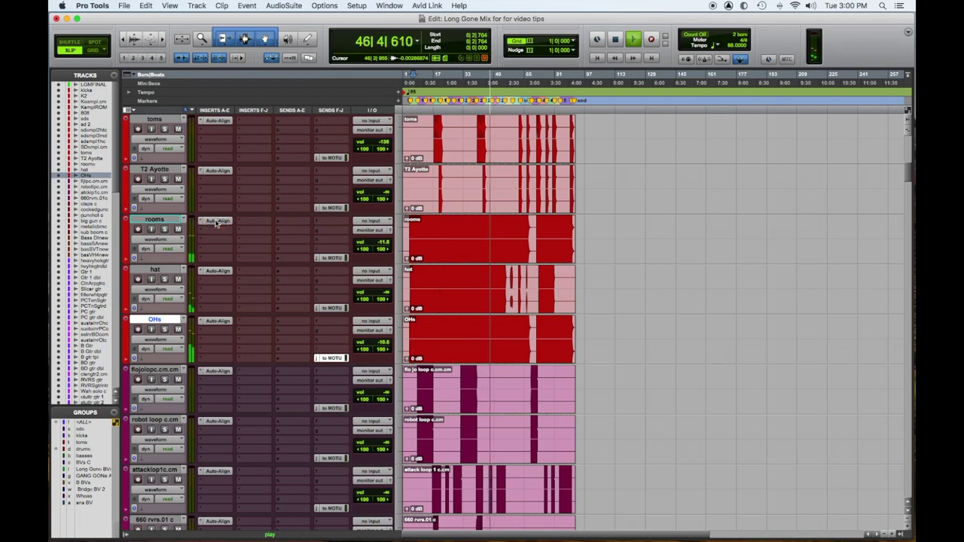
pyautogui.press('space')
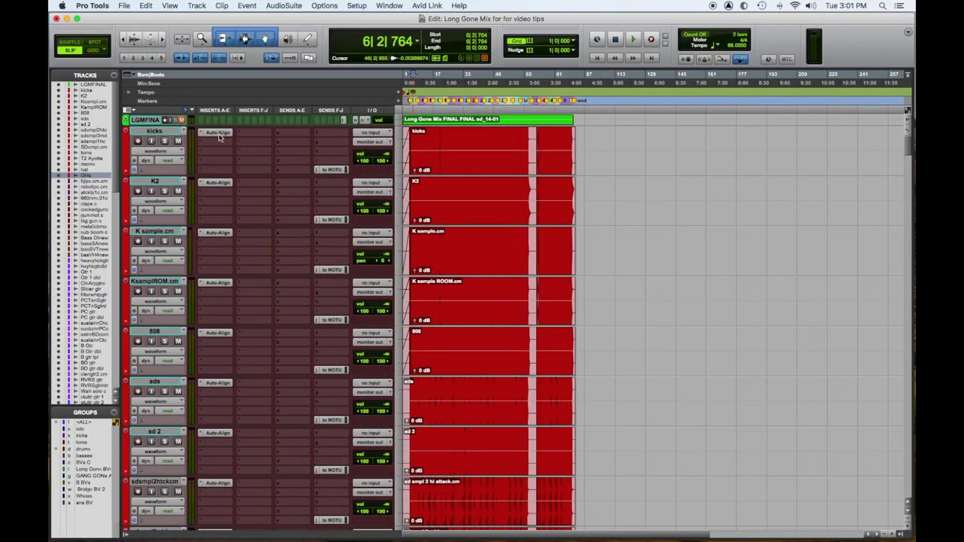
# - Review the Auto-Align send and receive channels on the kicks, K2, sds, sd 2 and sd smpl 2 hi attack tracks
pyautogui.click(220, 135)
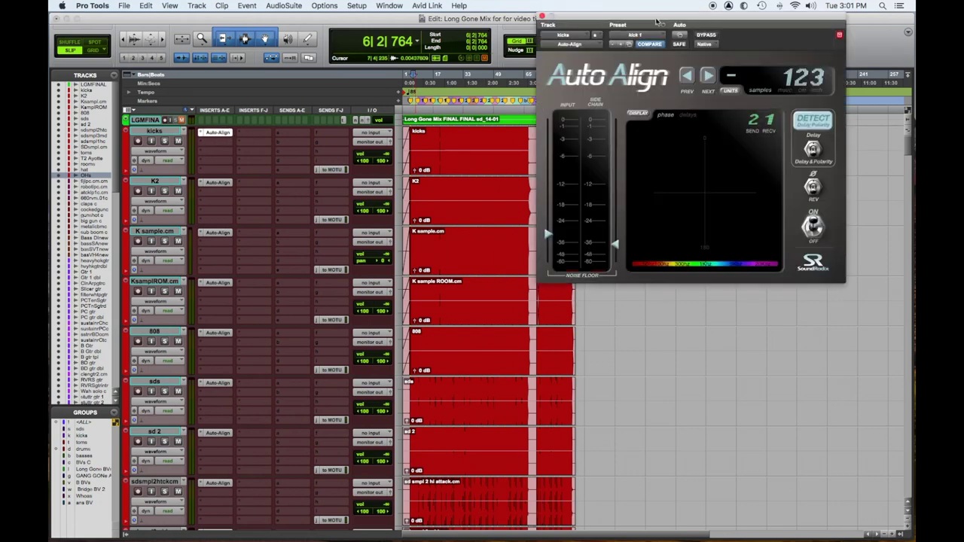
pyautogui.moveTo(660, 18); pyautogui.dragTo(419, 37)
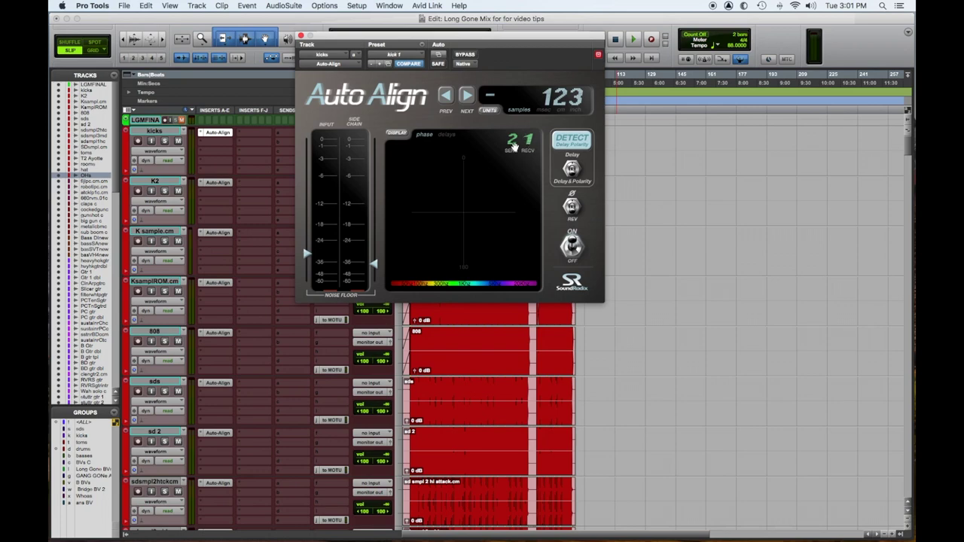
pyautogui.click(301, 36)
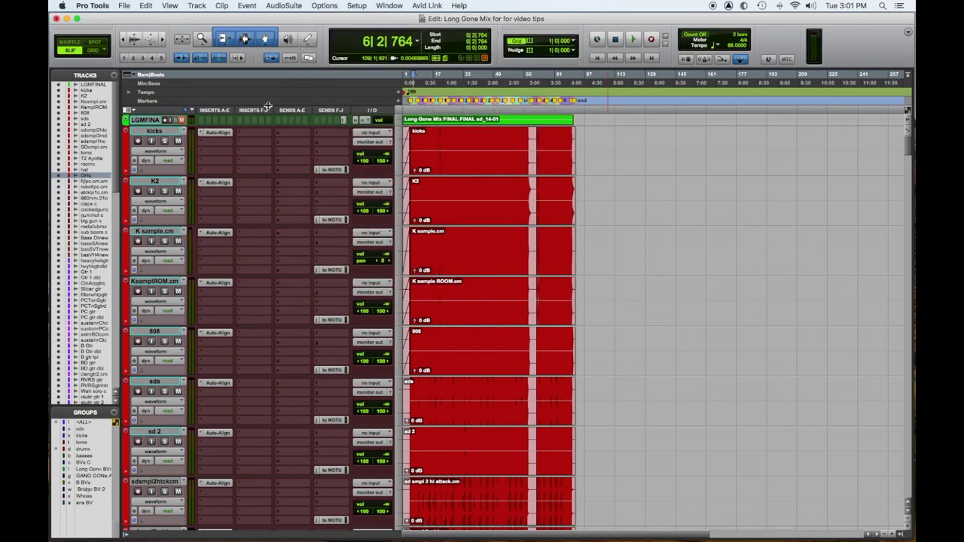
pyautogui.click(217, 183)
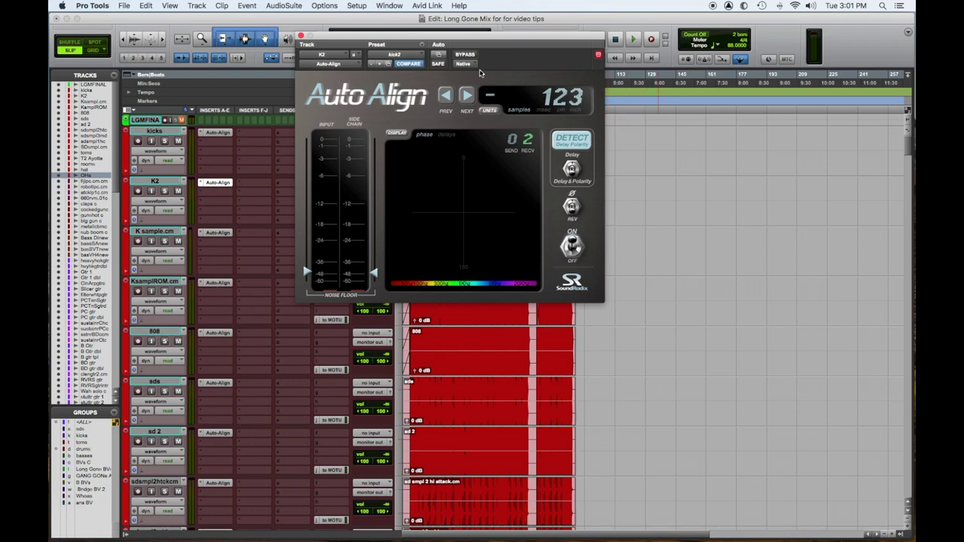
pyautogui.click(217, 383)
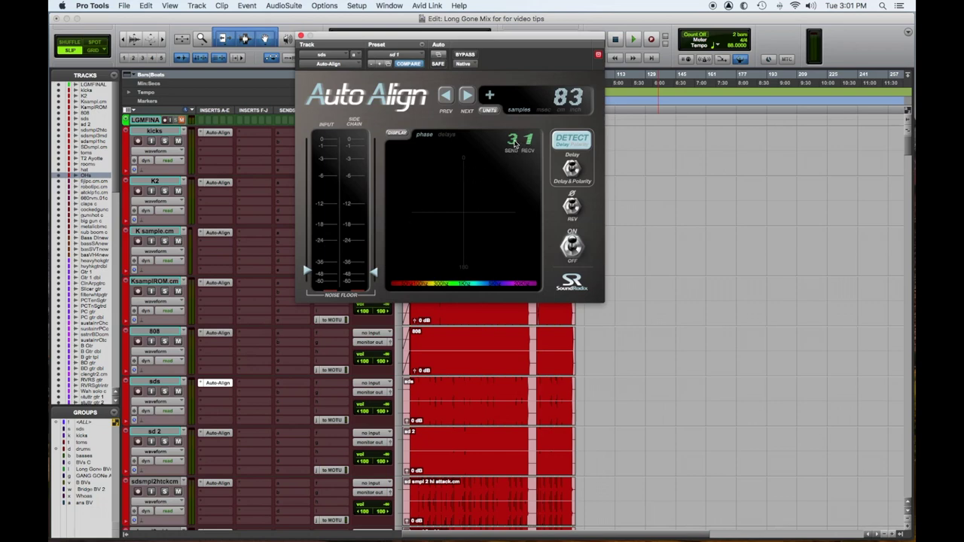
pyautogui.click(214, 435)
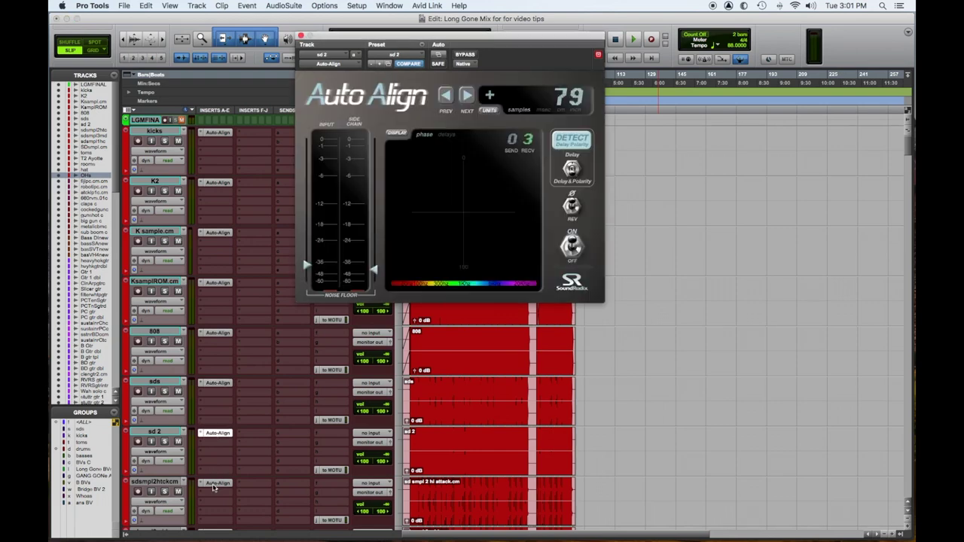
pyautogui.click(216, 486)
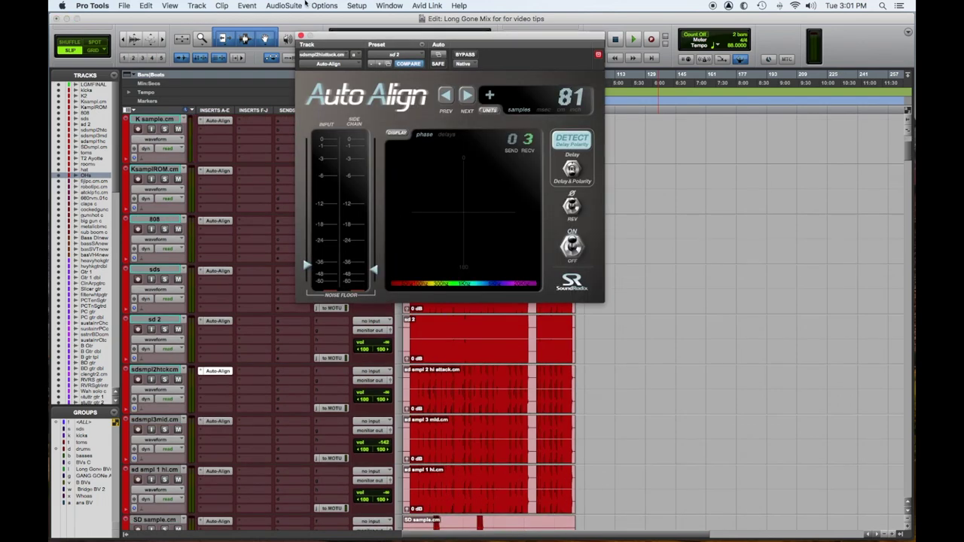
pyautogui.click(301, 36)
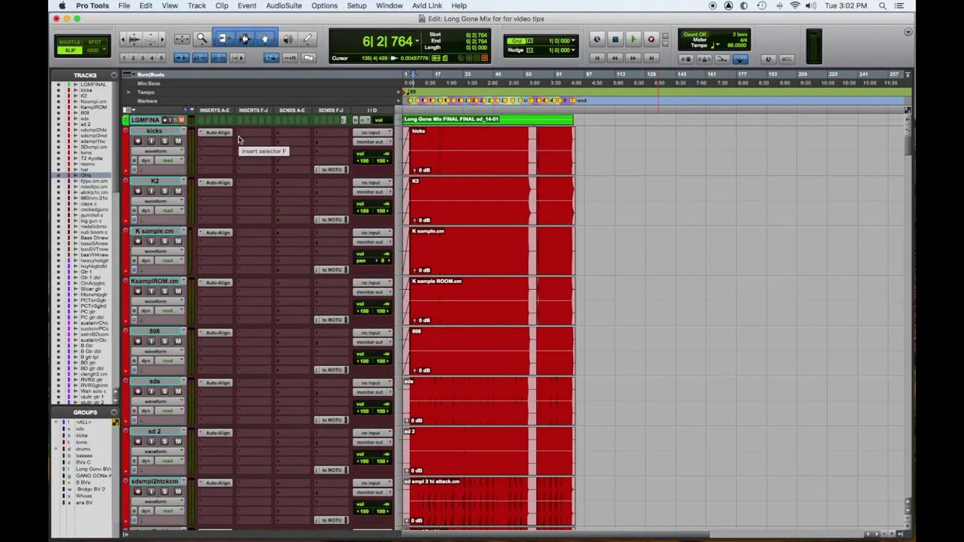
# - Select the kicks track, play back the kick tracks, and select the kicks group's members
pyautogui.click(155, 132)
pyautogui.press('space')
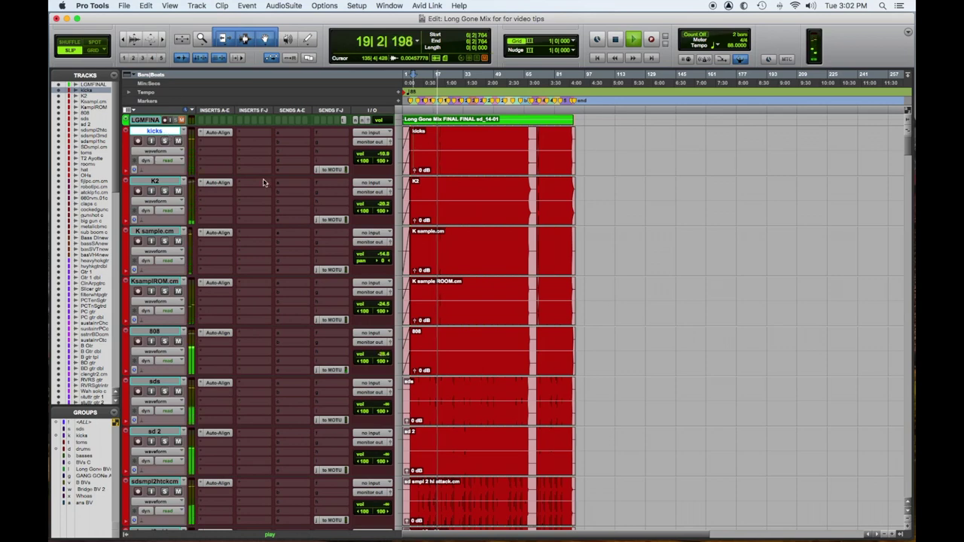
pyautogui.click(59, 437)
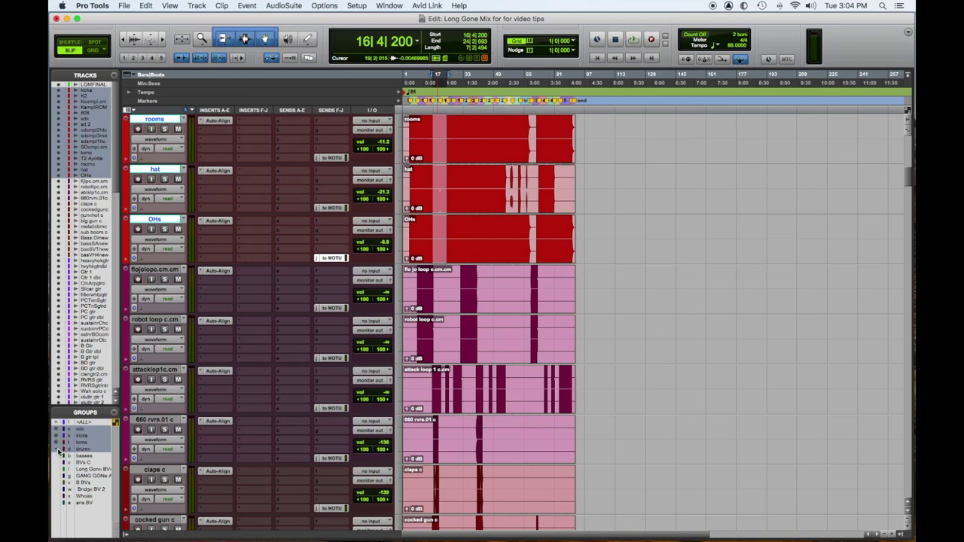
# - Select a passage starting at bar 21 across the drum tracks and play it with Auto-Align bypassed on all of them
pyautogui.scroll(5, 410, 364)
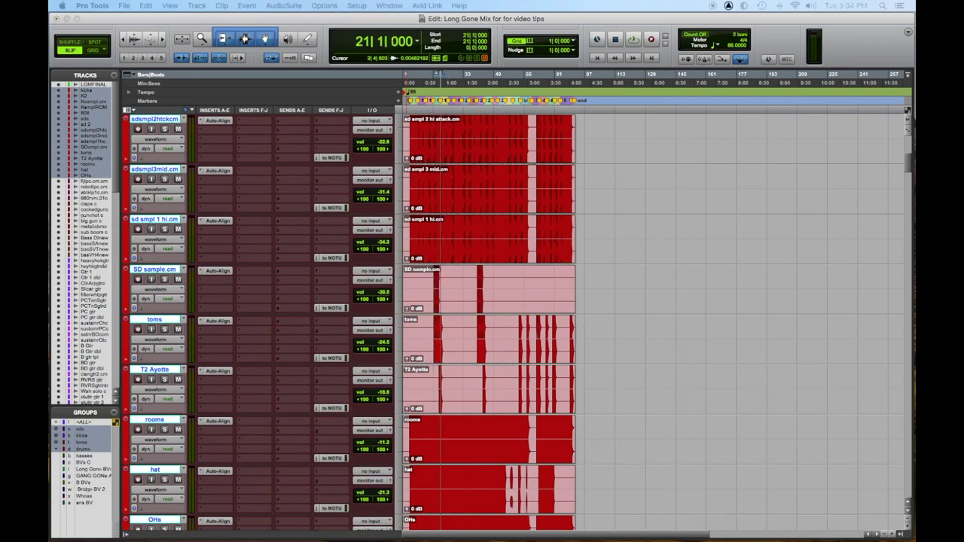
pyautogui.moveTo(441, 265); pyautogui.dragTo(453, 265)
pyautogui.scroll(6, 362, 290)
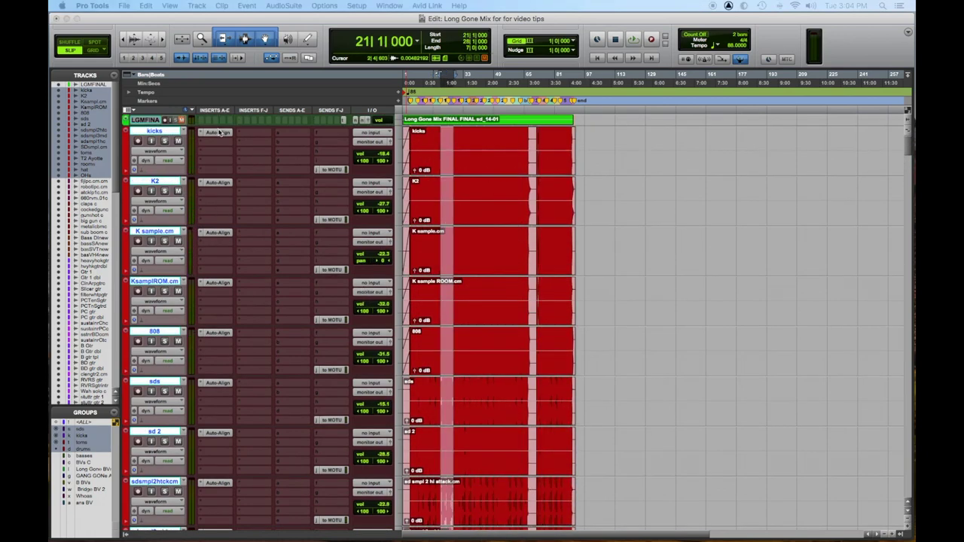
pyautogui.click(219, 135)
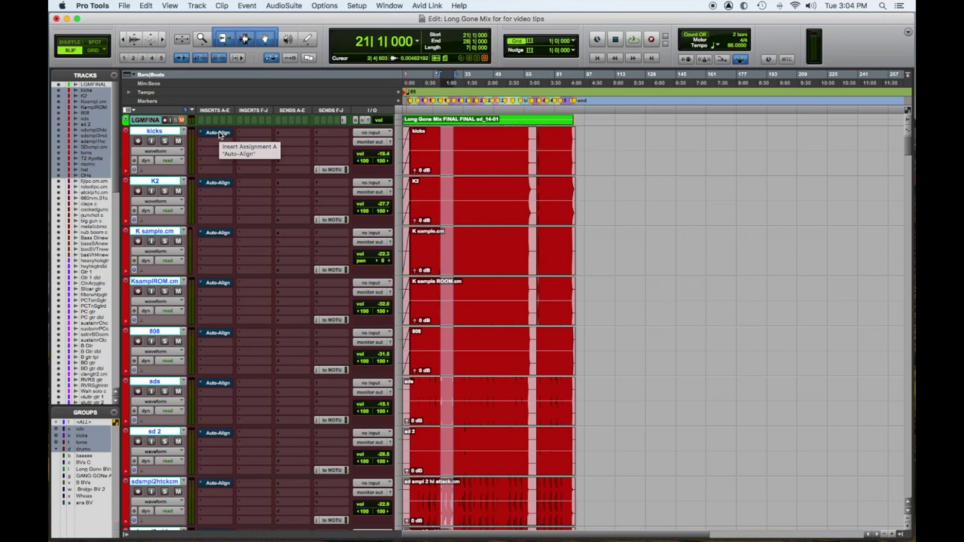
pyautogui.press('space')
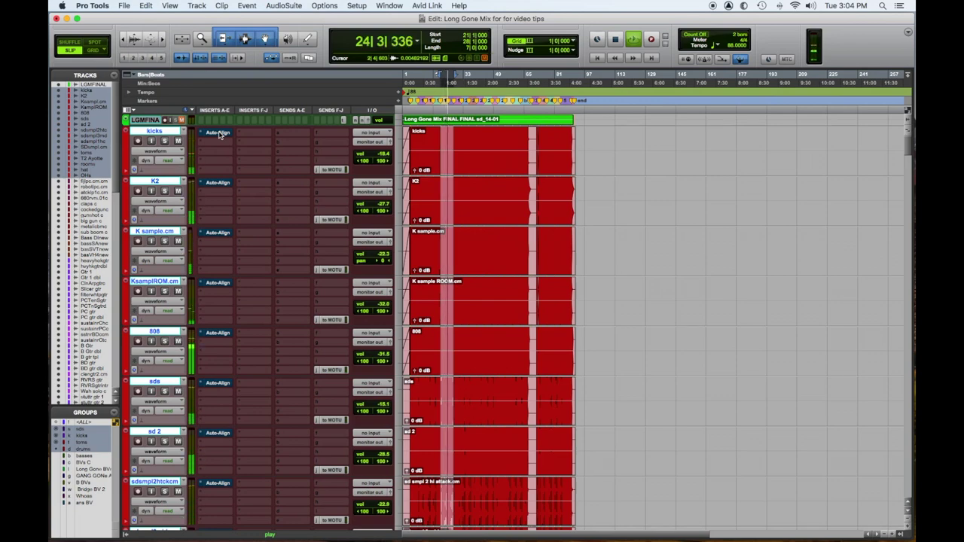
# - Check the kicks Auto-Align, listen to the same passage with Auto-Align active on all drum tracks, and stop playback
pyautogui.click(218, 134)
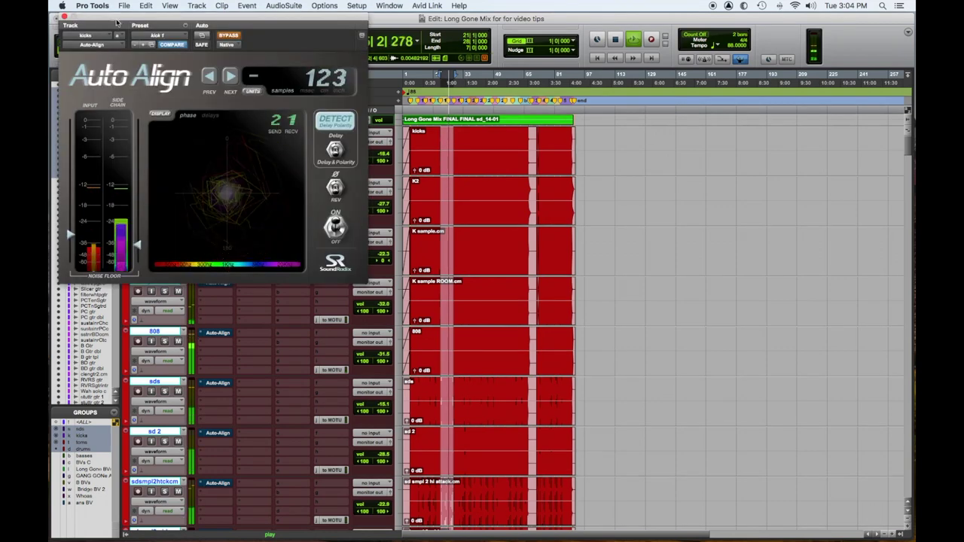
pyautogui.click(64, 16)
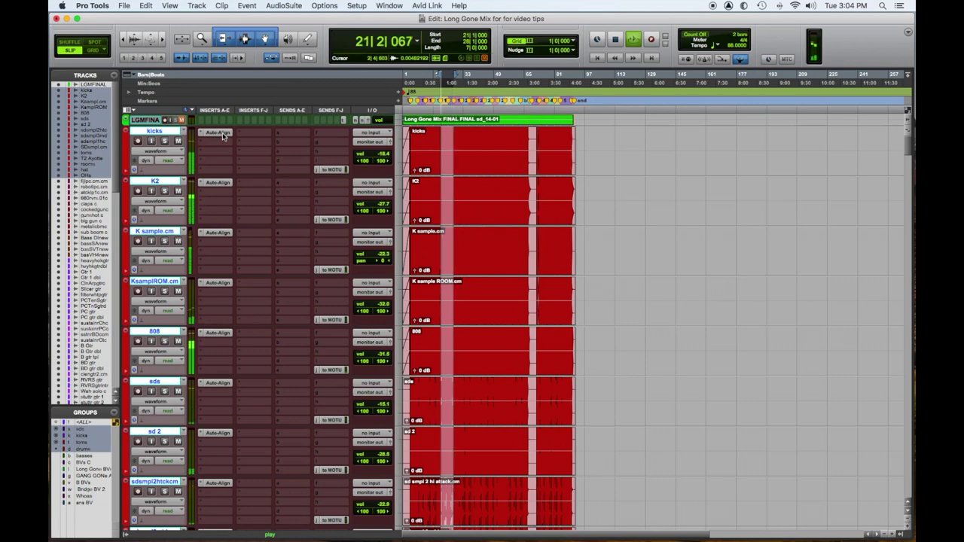
pyautogui.keyDown('alt'); pyautogui.keyDown('super'); pyautogui.click(223, 134); pyautogui.keyUp('super'); pyautogui.keyUp('alt')
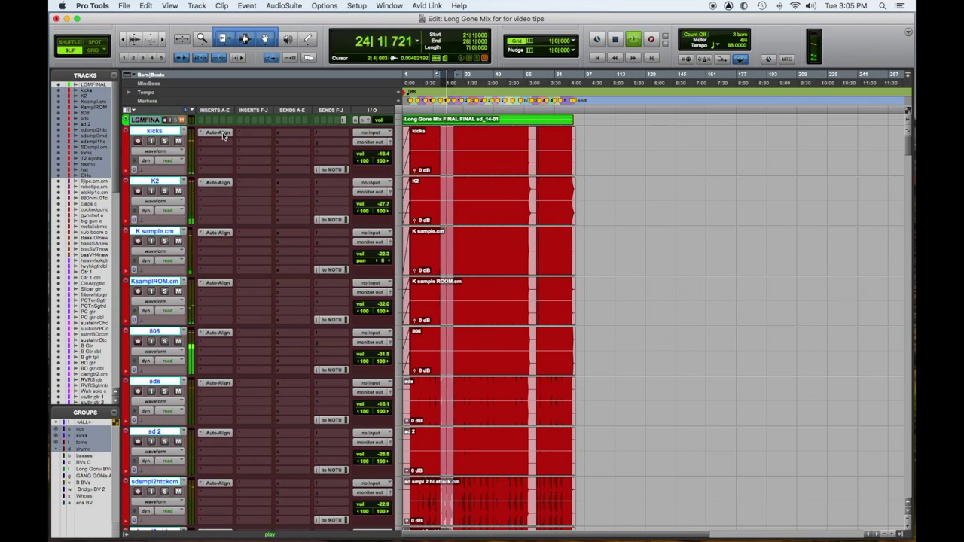
pyautogui.press('space')
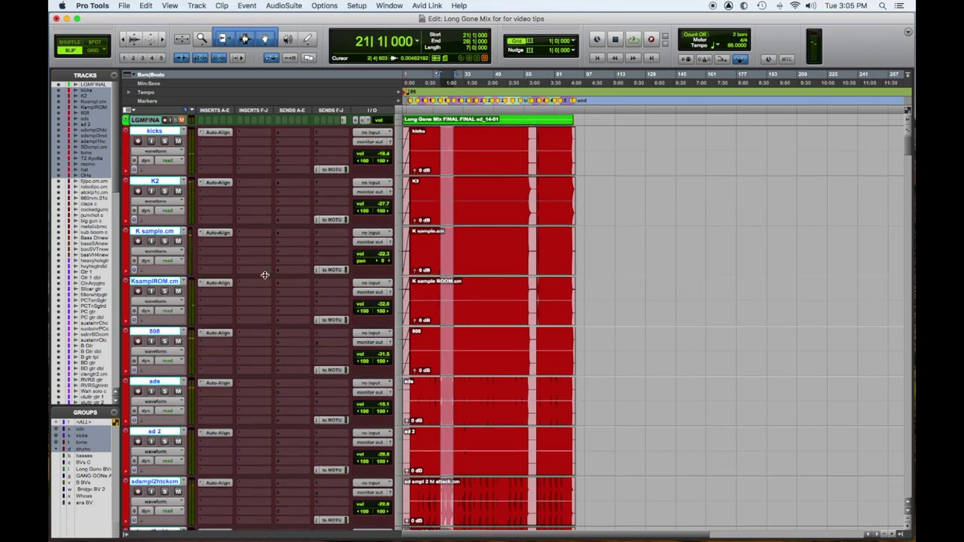
# - Select the first audio section of the flo jo loop track, from about bar 8 to bar 18
pyautogui.scroll(-15, 265, 275)
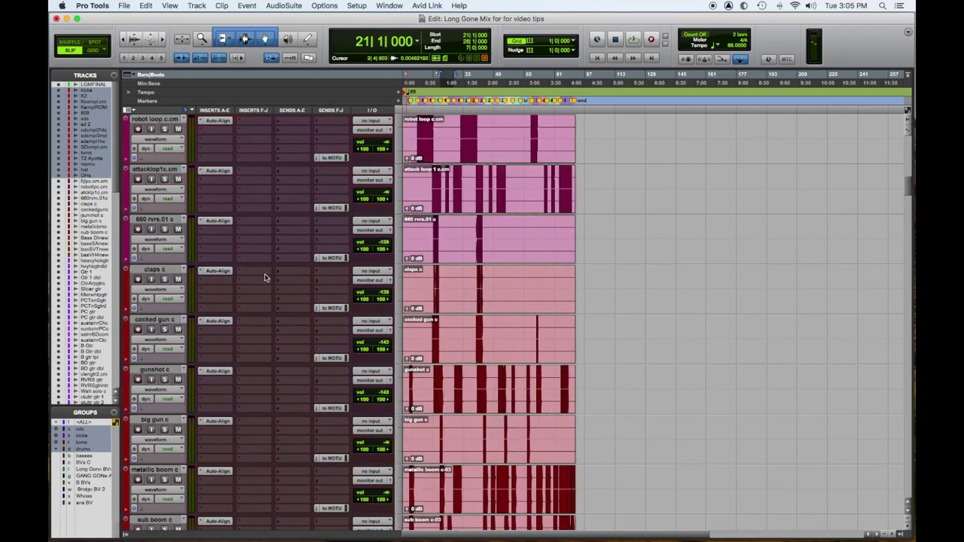
pyautogui.scroll(-6, 264, 278)
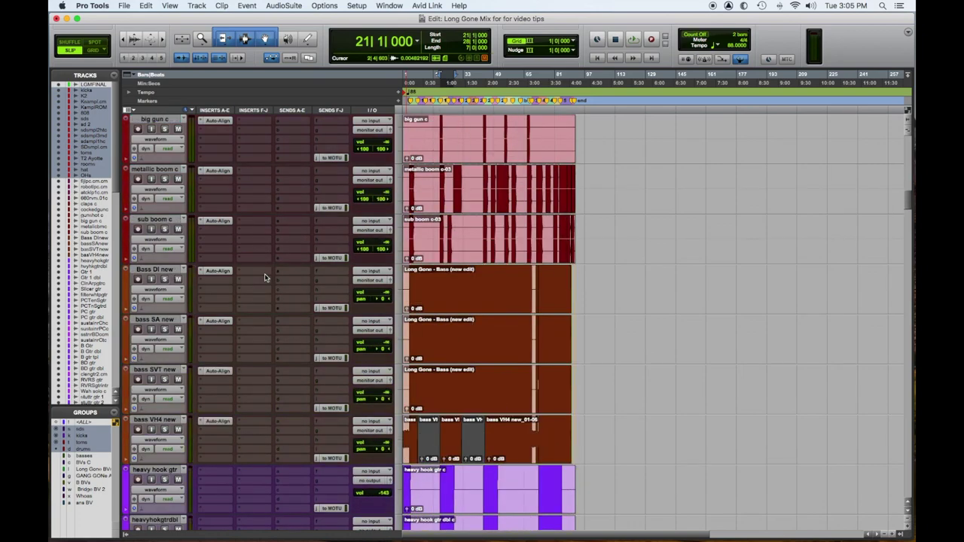
pyautogui.scroll(10, 264, 277)
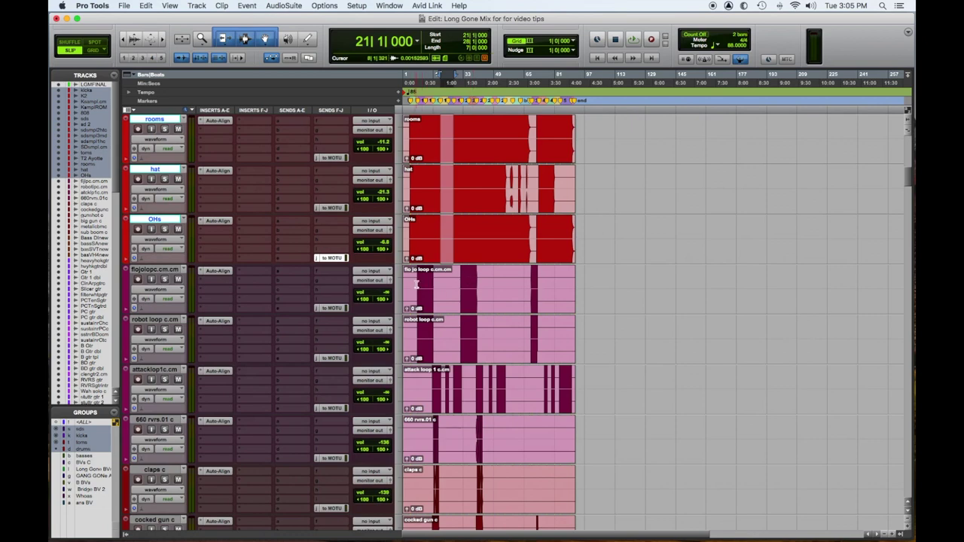
pyautogui.moveTo(417, 283); pyautogui.dragTo(443, 297)
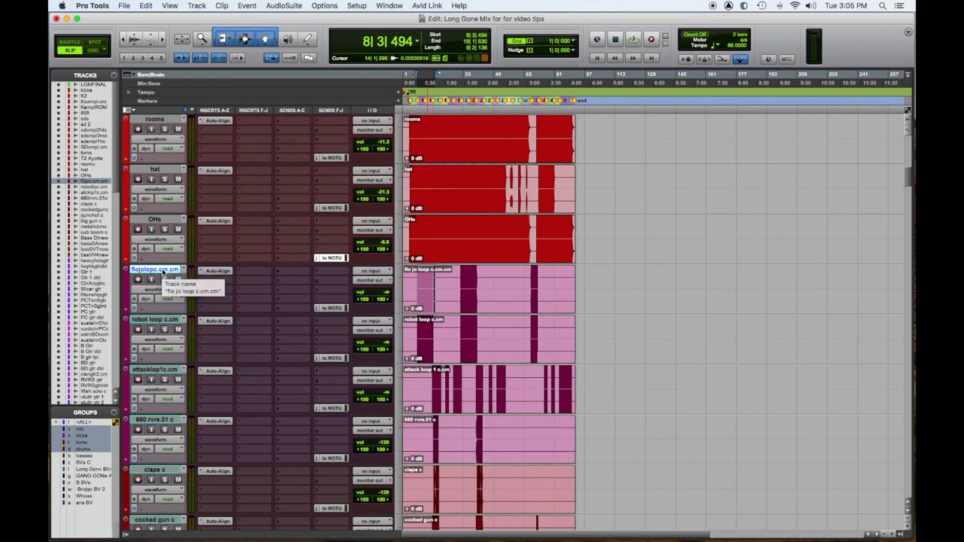
# - Listen to the flo jo loop passage from bar 8, play the mix from bar 17, and stop playback
pyautogui.press('space')
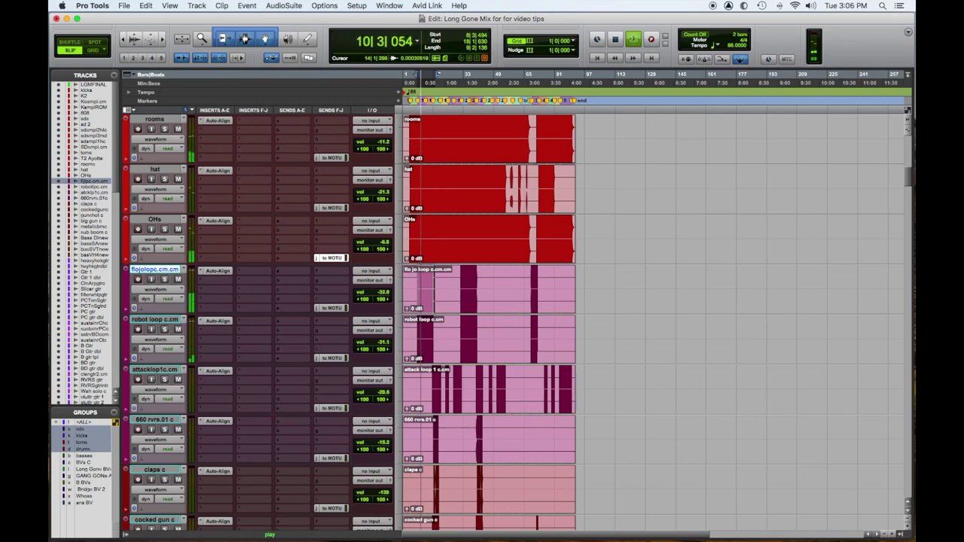
pyautogui.press('space')
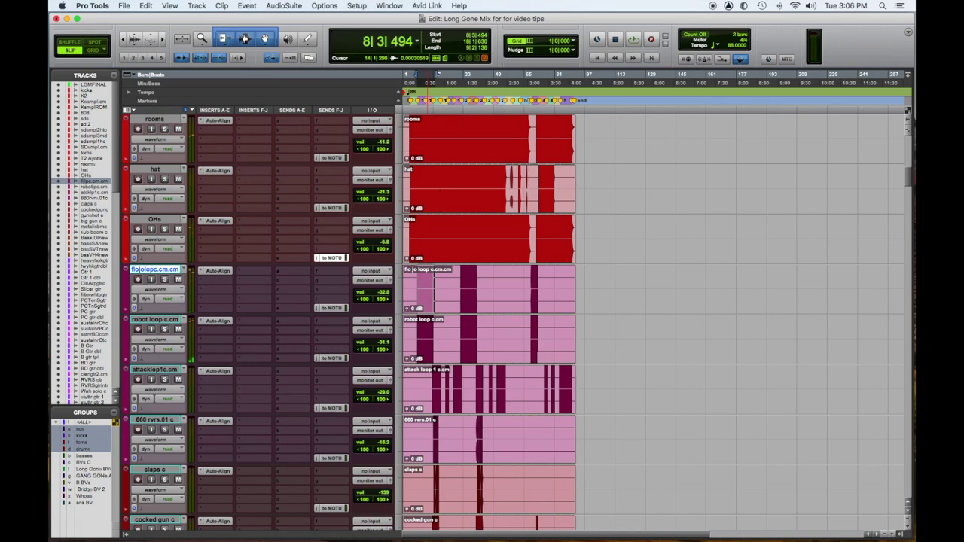
pyautogui.press('space')
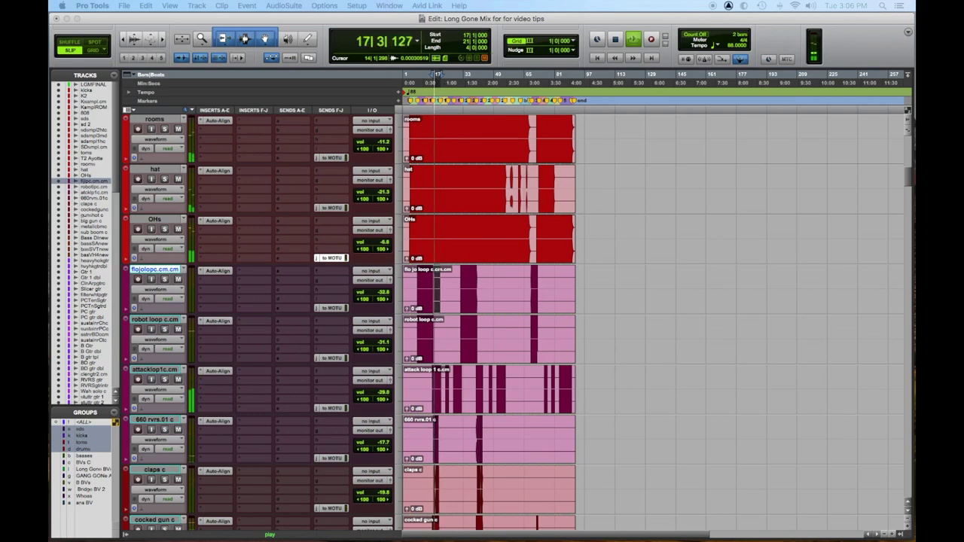
pyautogui.press('space')
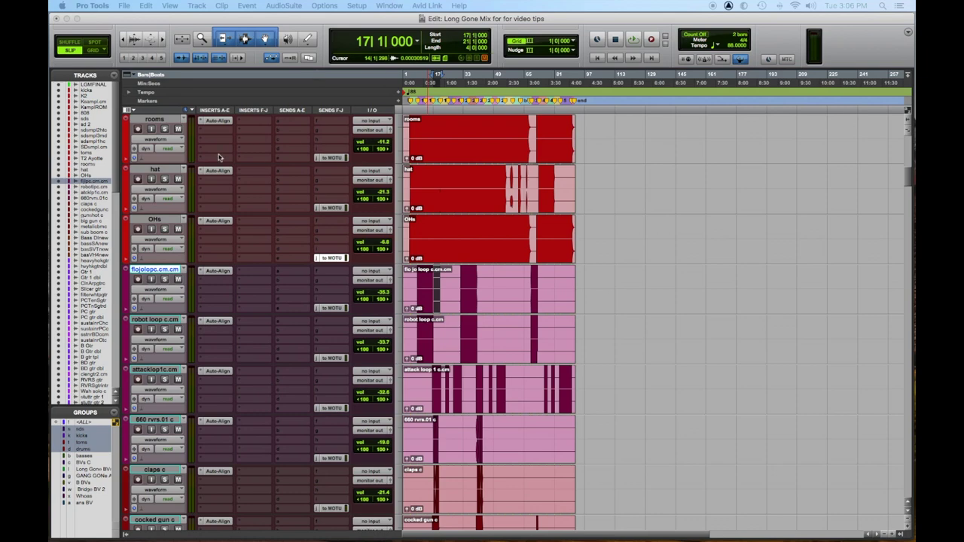
# - Select a passage from about bar 7 to bar 20 across all drum and loop tracks, from kicks through sub boom
pyautogui.moveTo(417, 280); pyautogui.dragTo(442, 281)
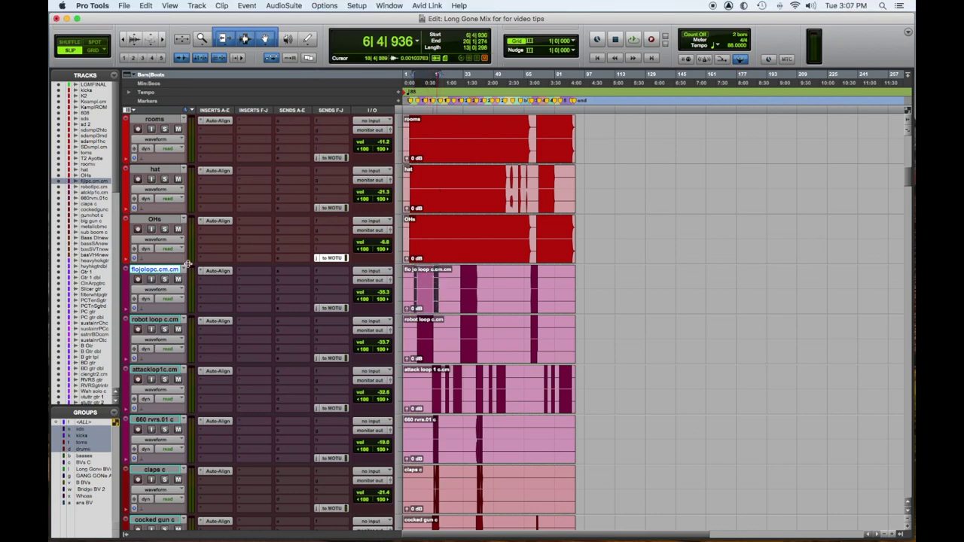
pyautogui.scroll(-10, 215, 419)
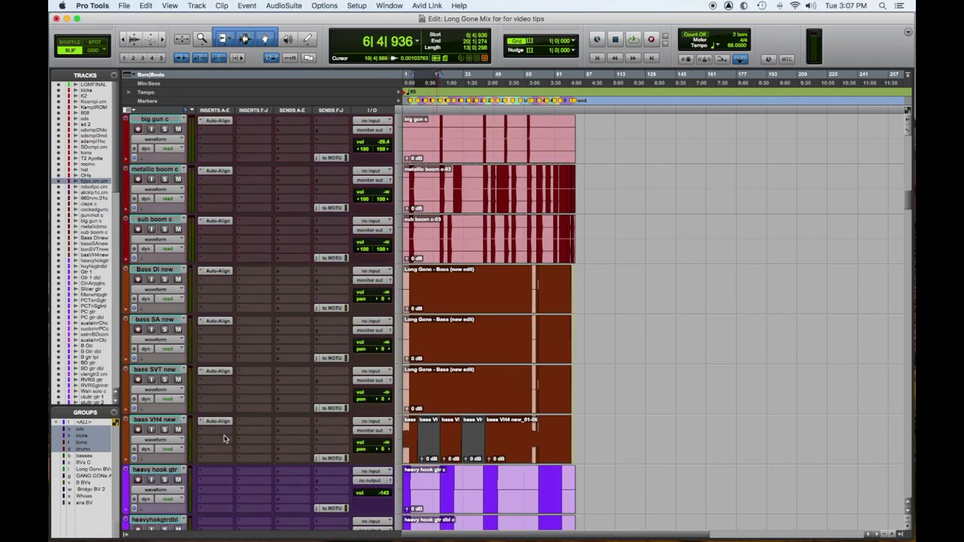
pyautogui.click(169, 219)
pyautogui.scroll(10, 236, 226)
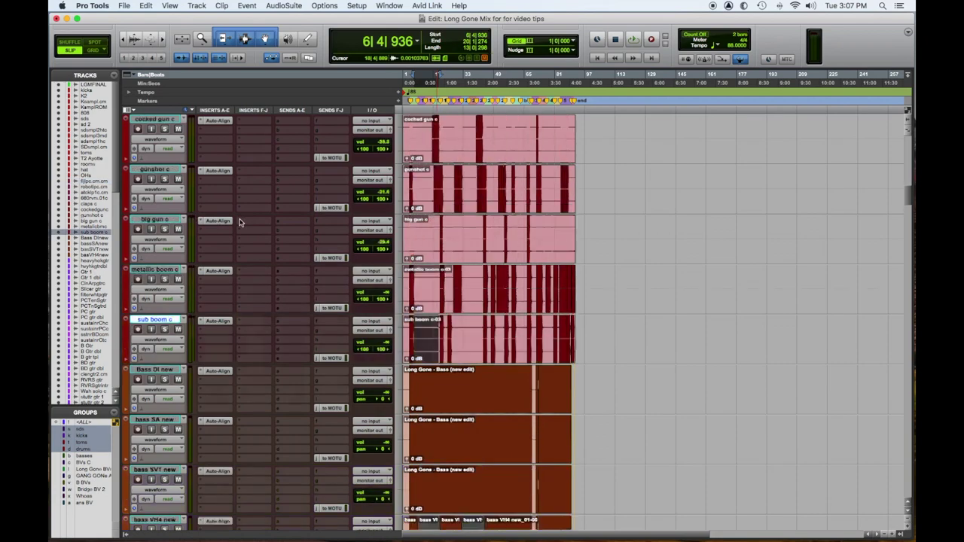
pyautogui.scroll(8, 236, 226)
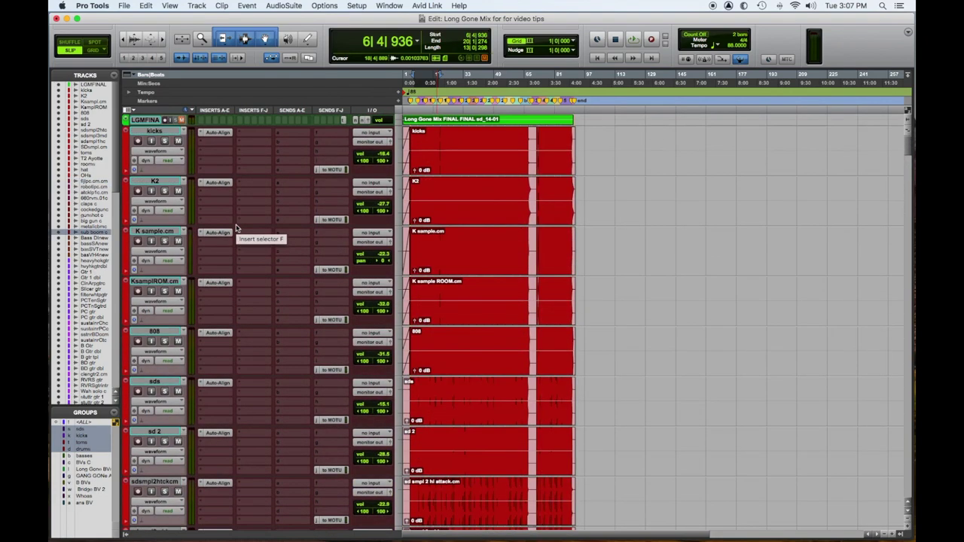
pyautogui.click(183, 136)
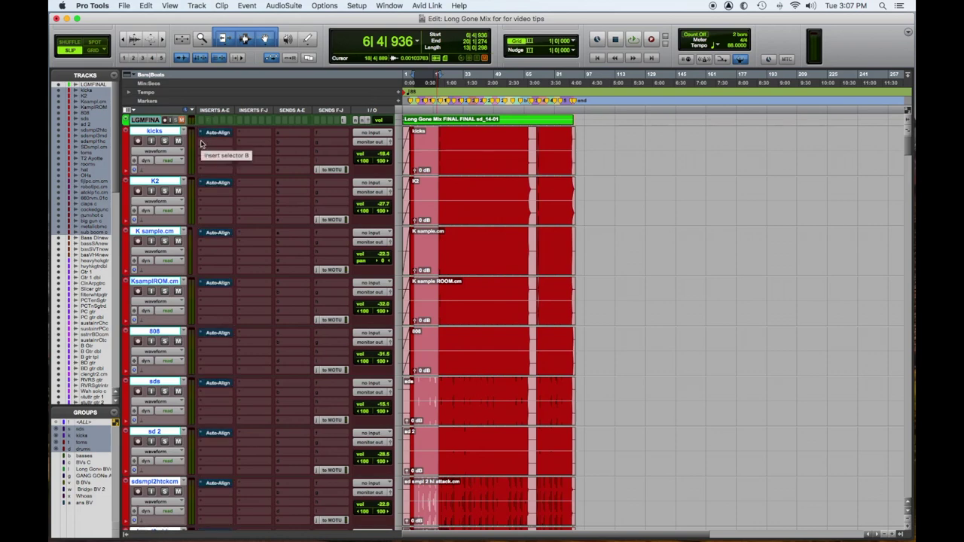
# - Play the selected passage and toggle Auto-Align between bypassed and active on all drum and loop tracks to compare, and stop playback
pyautogui.press('space')
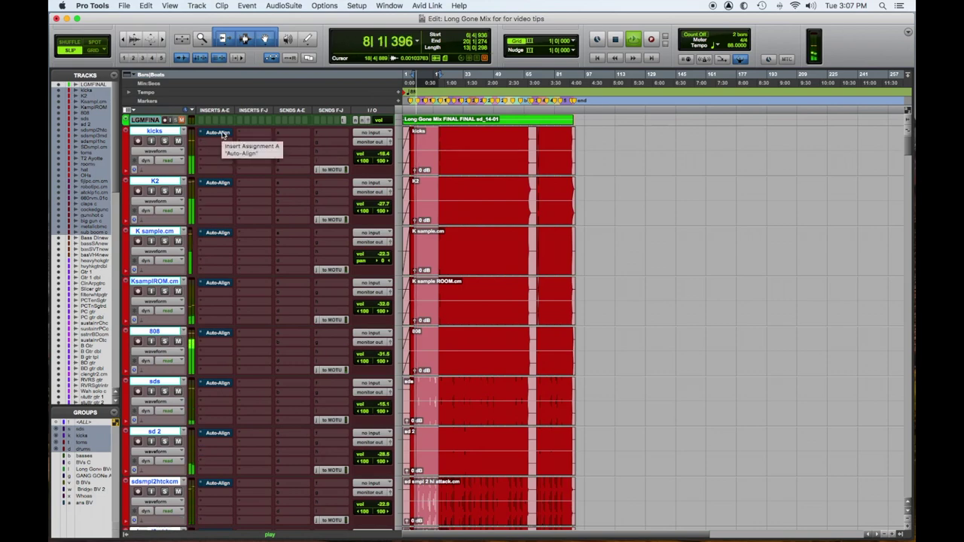
pyautogui.scroll(-10, 279, 236)
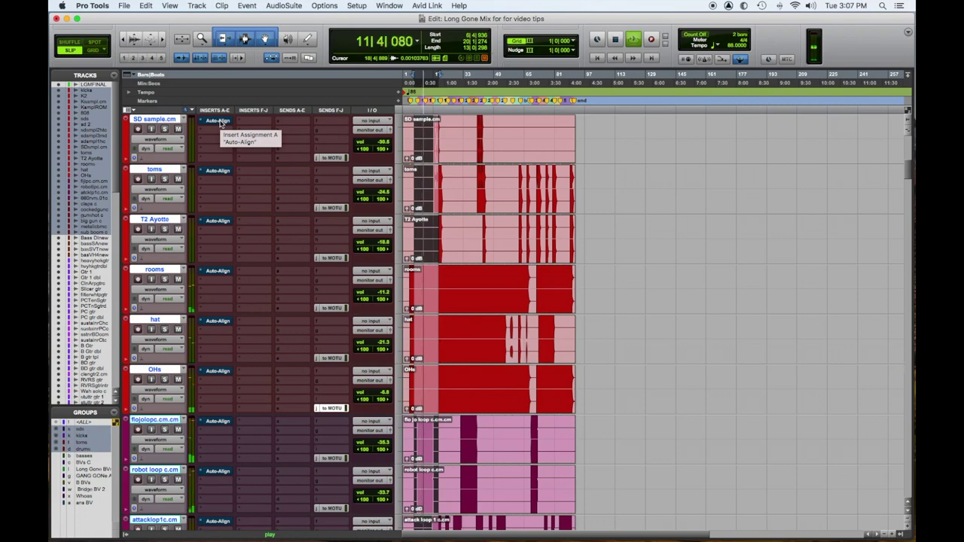
pyautogui.keyDown('alt'); pyautogui.keyDown('super'); pyautogui.click(211, 122); pyautogui.keyUp('super'); pyautogui.keyUp('alt')
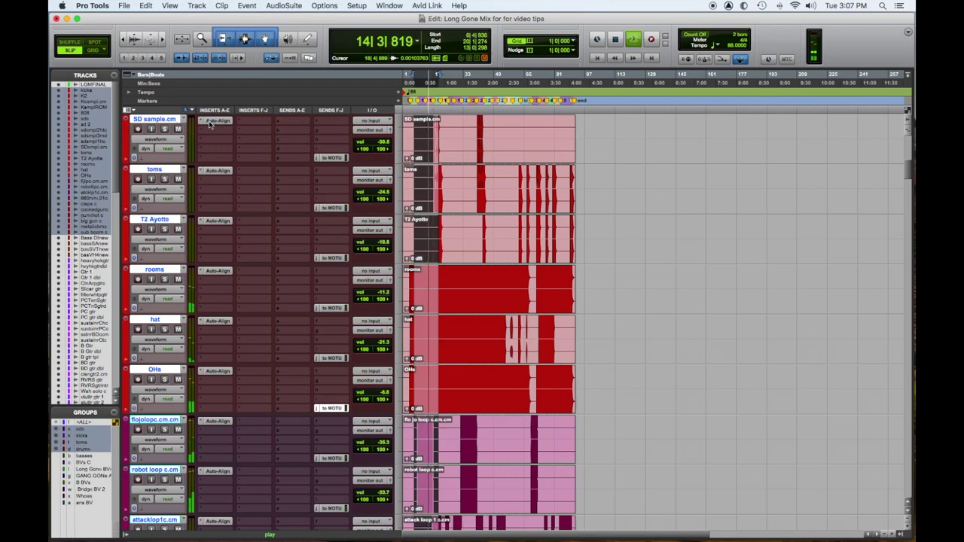
pyautogui.keyDown('alt'); pyautogui.keyDown('super'); pyautogui.click(219, 122); pyautogui.keyUp('super'); pyautogui.keyUp('alt')
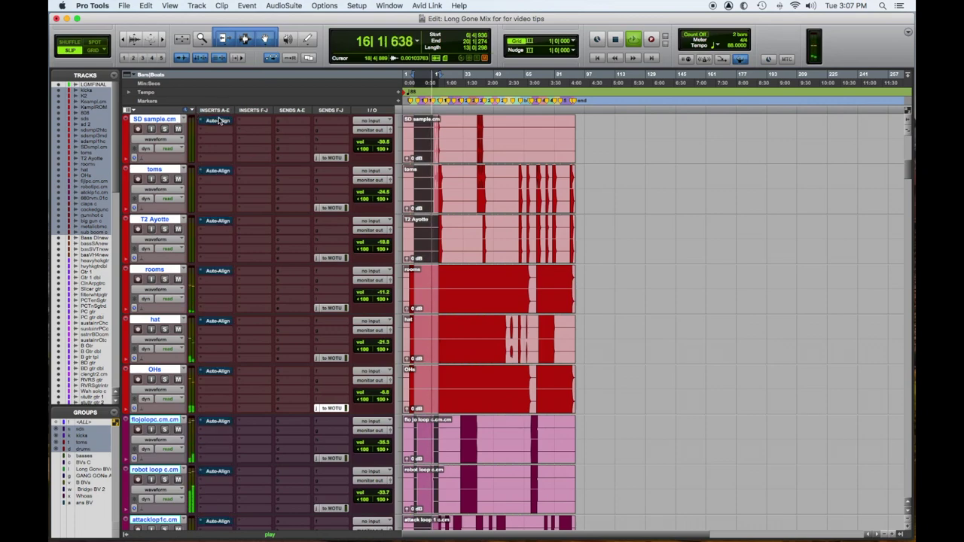
pyautogui.press('space')
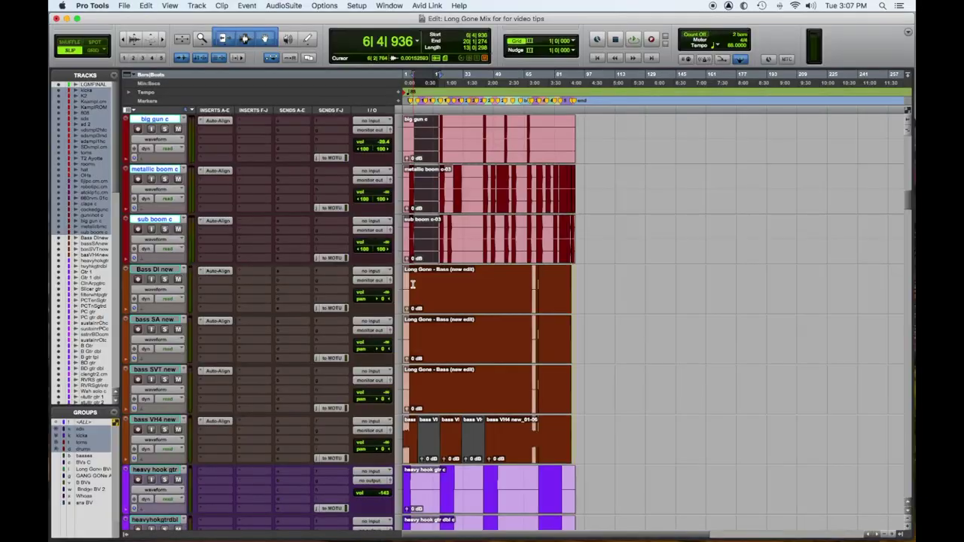
# - Select the Bass DI track and inspect the Auto-Align settings on Bass DI, bass SA, bass SVT and bass VH4
pyautogui.click(154, 270)
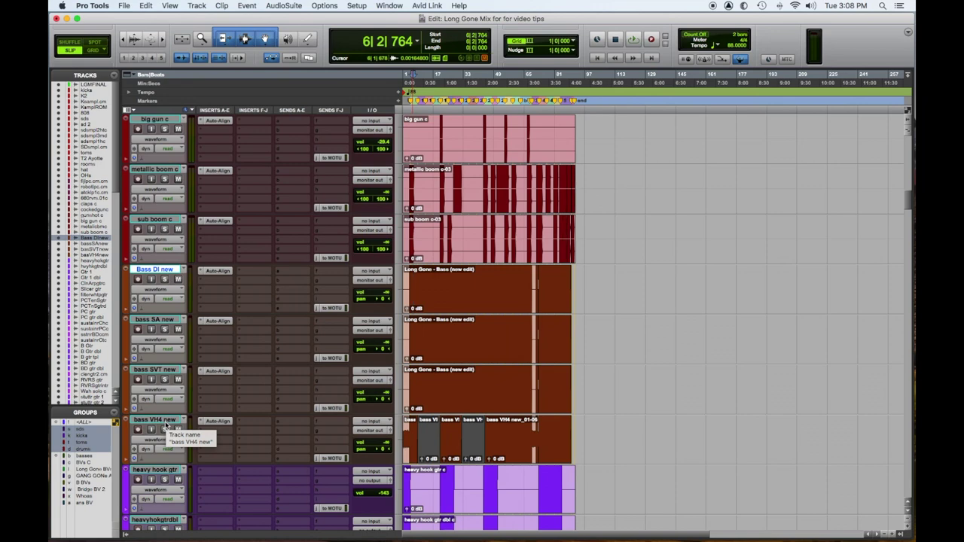
pyautogui.click(214, 271)
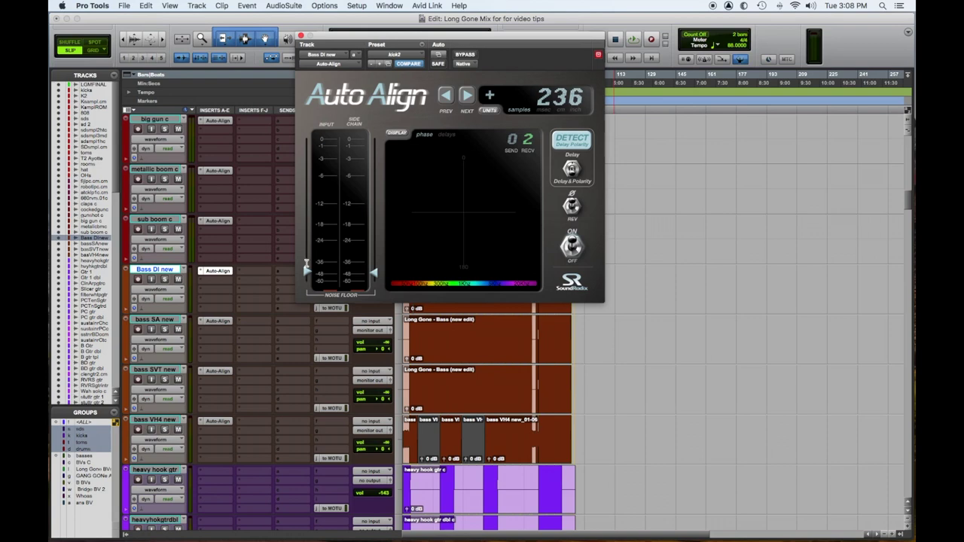
pyautogui.click(215, 321)
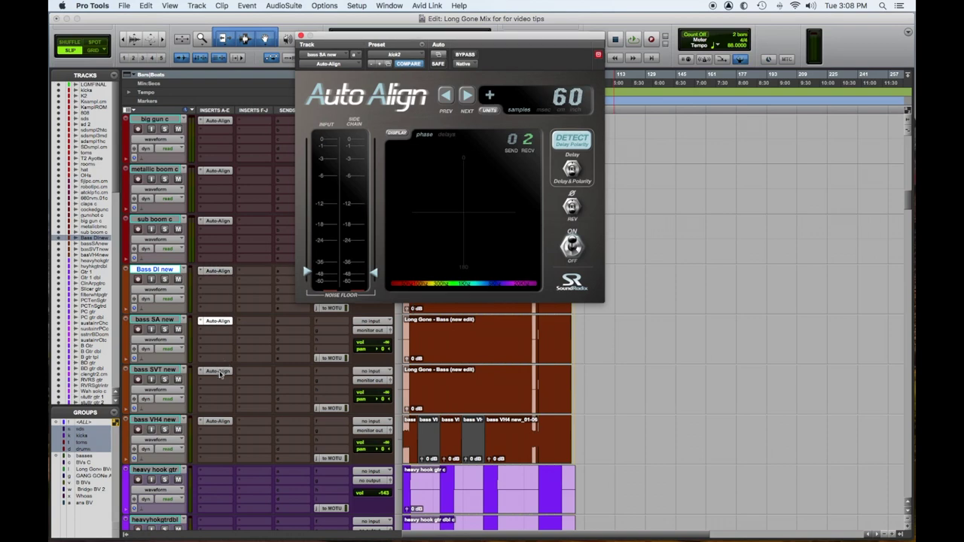
pyautogui.click(217, 371)
pyautogui.click(217, 424)
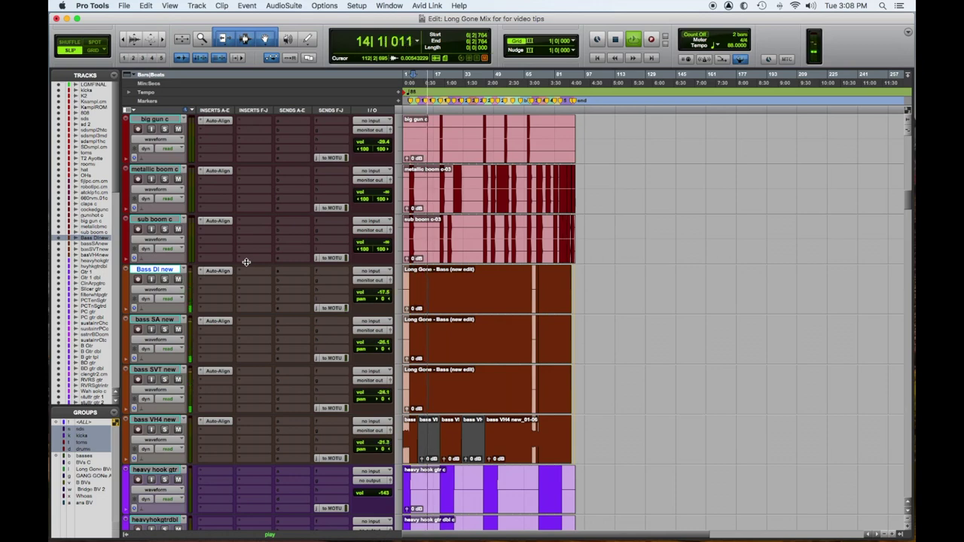
# - Select the members of the basses group, listen to the mix from bar 21 with their Auto-Align active, and stop playback
pyautogui.click(85, 456)
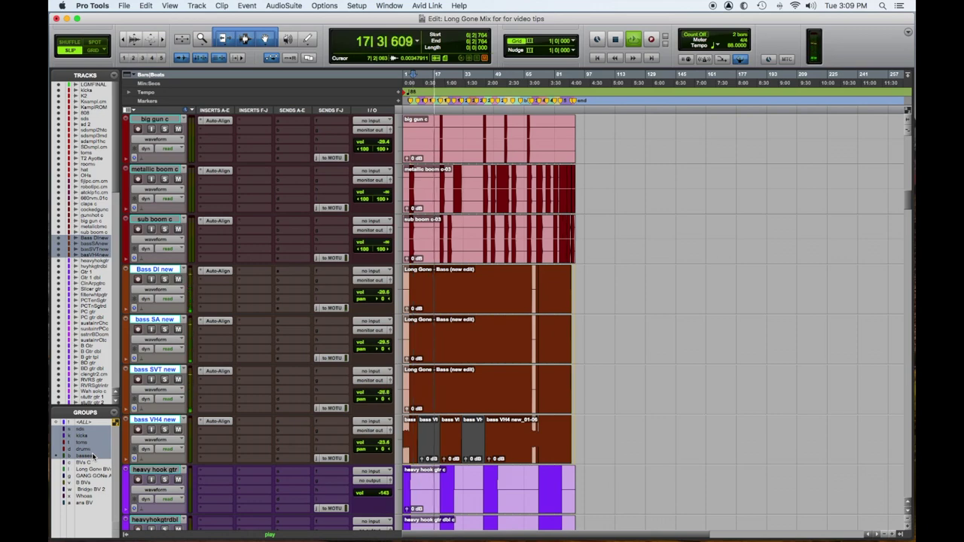
pyautogui.press('space')
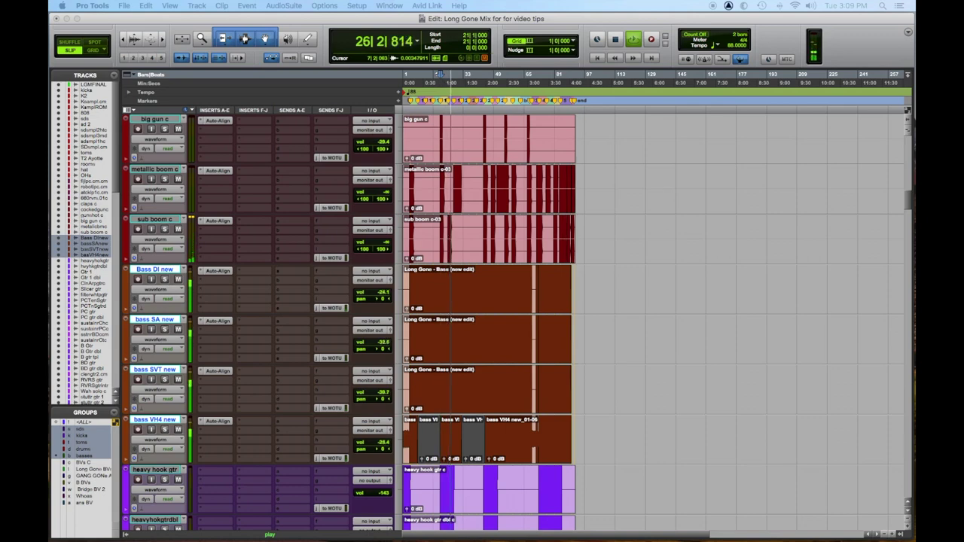
pyautogui.press('space')
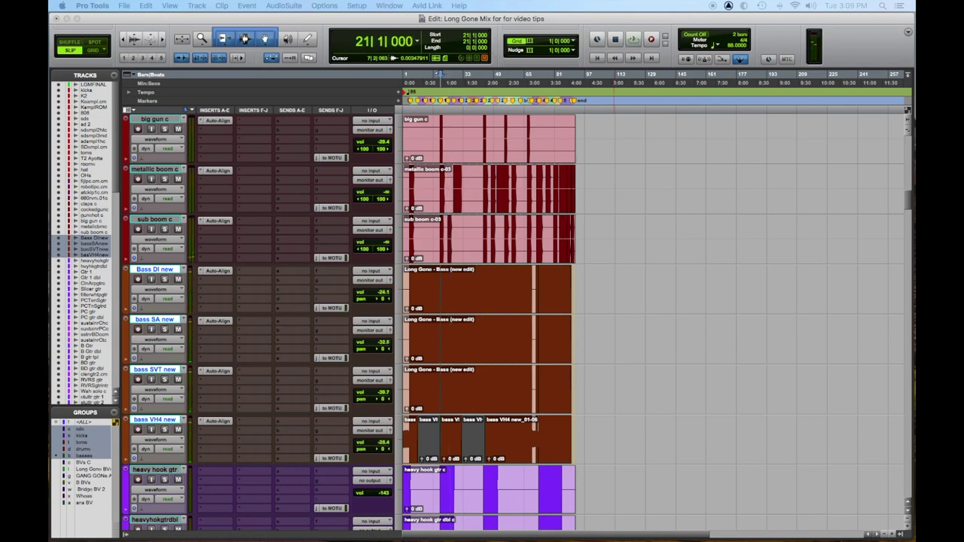
# - Play from bar 21 while toggling Auto-Align between bypassed and active on the four bass tracks, and stop playback
pyautogui.click(225, 272)
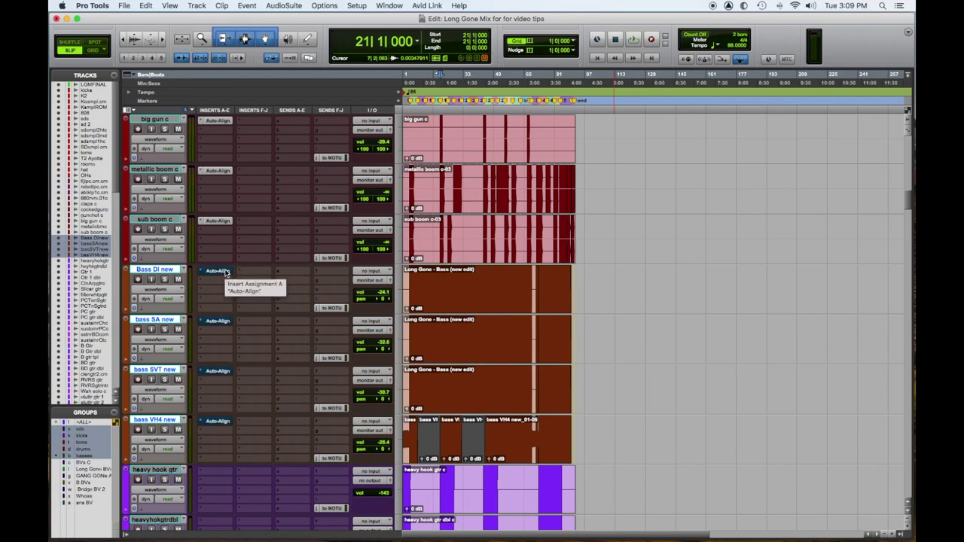
pyautogui.press('space')
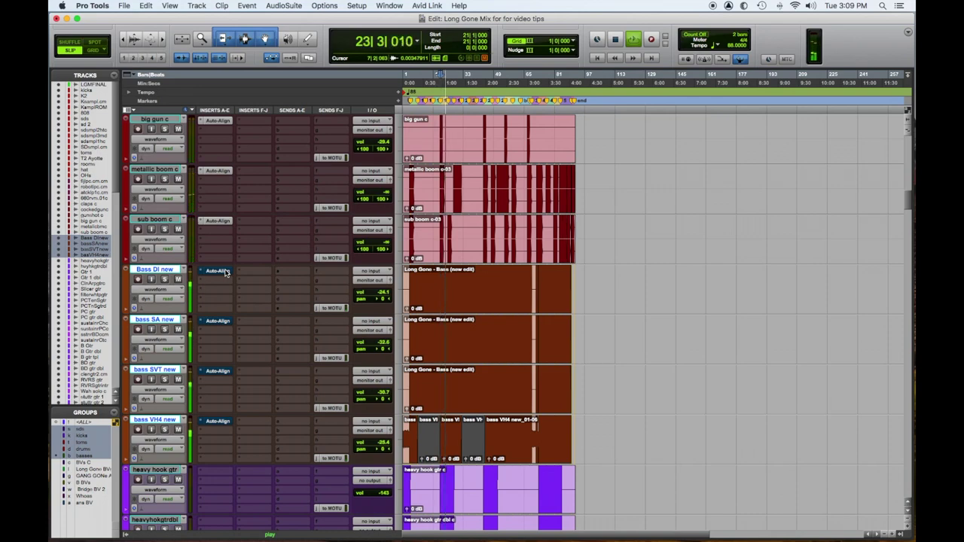
pyautogui.click(225, 272)
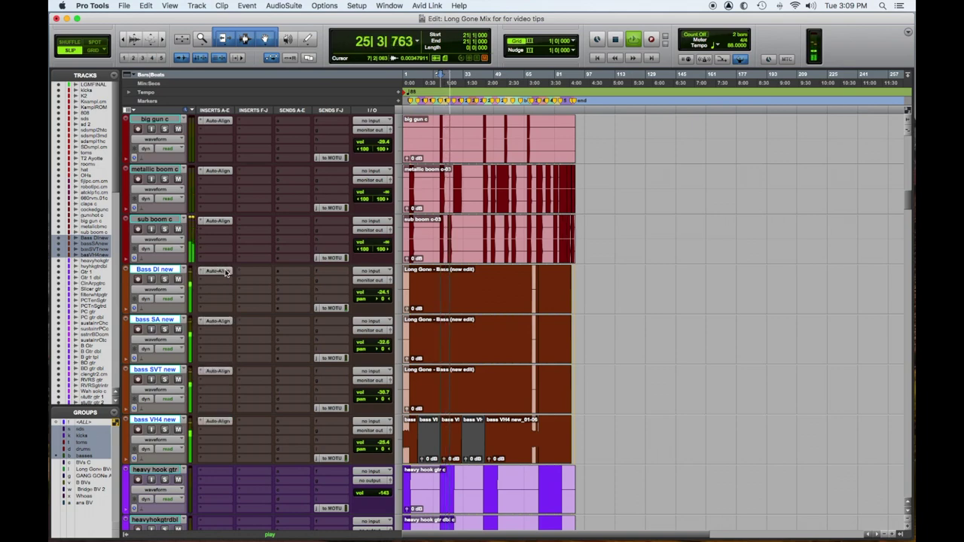
pyautogui.click(218, 271)
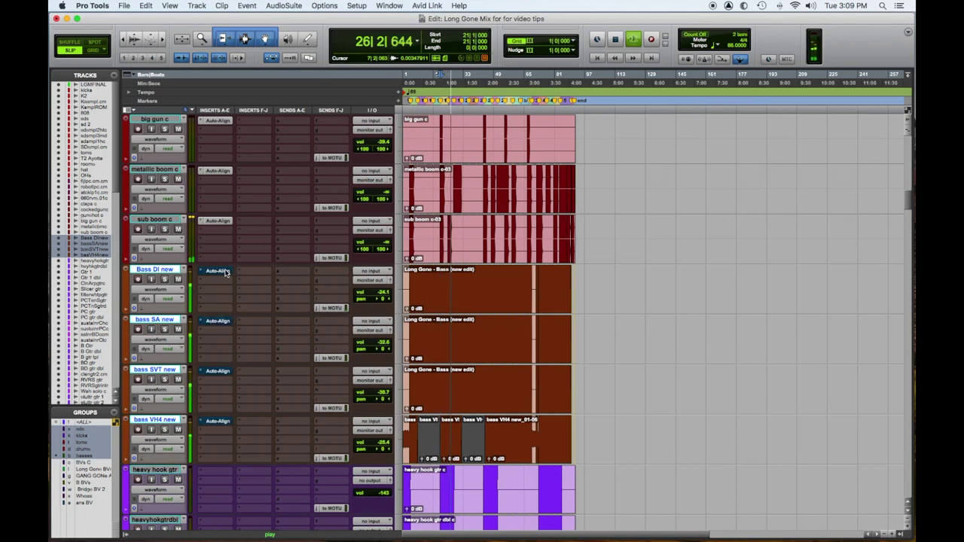
pyautogui.click(224, 273)
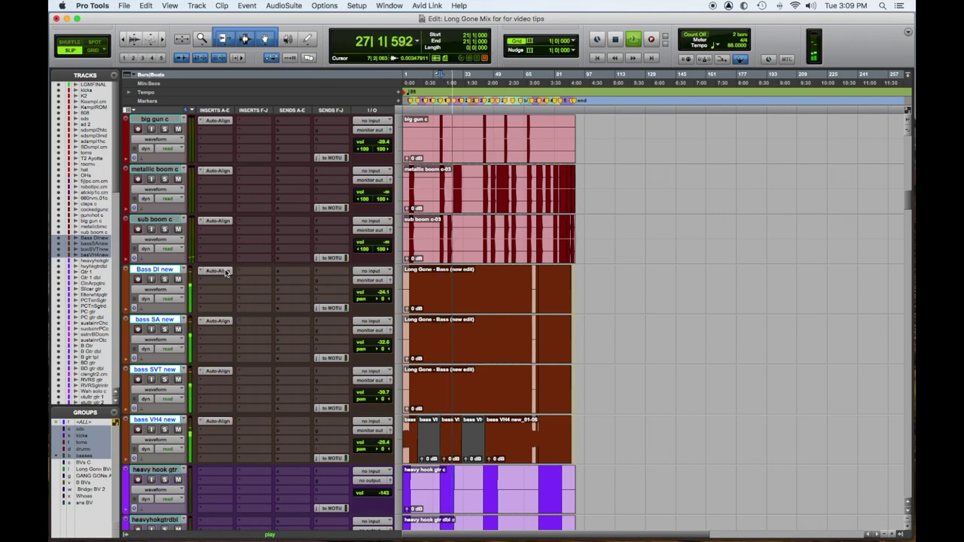
pyautogui.press('space')
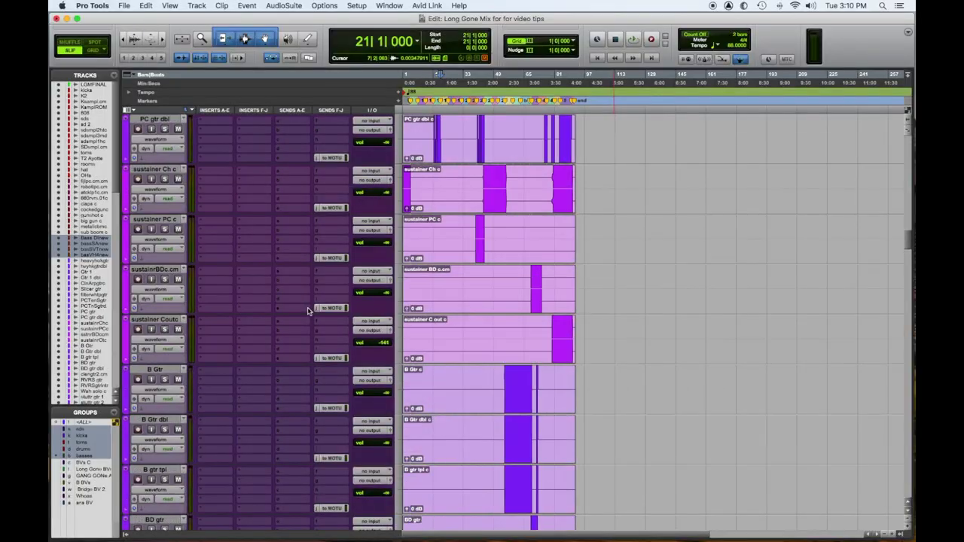
# - Extend the track selection from the basses up to the kicks track and play the mix from bar 17 with Auto-Align active
pyautogui.scroll(10, 308, 312)
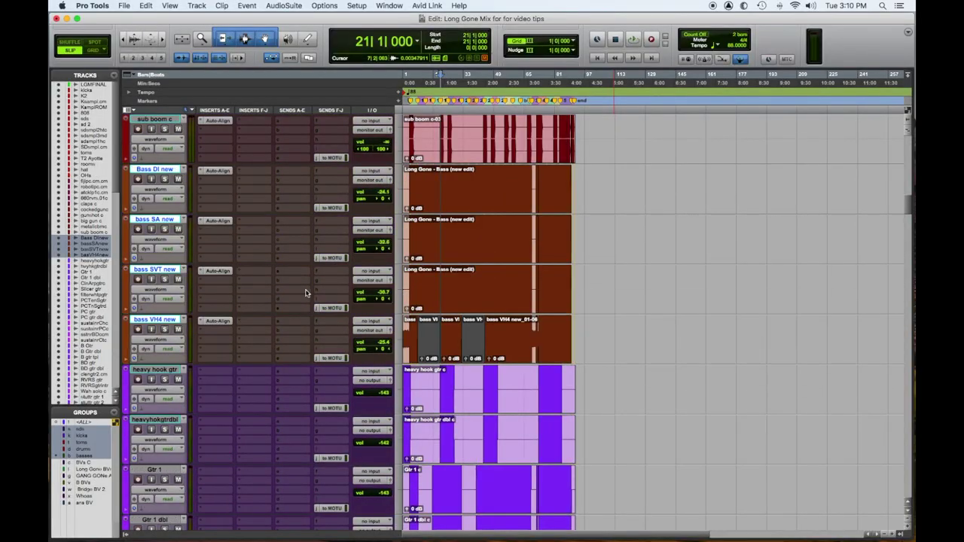
pyautogui.scroll(15, 315, 319)
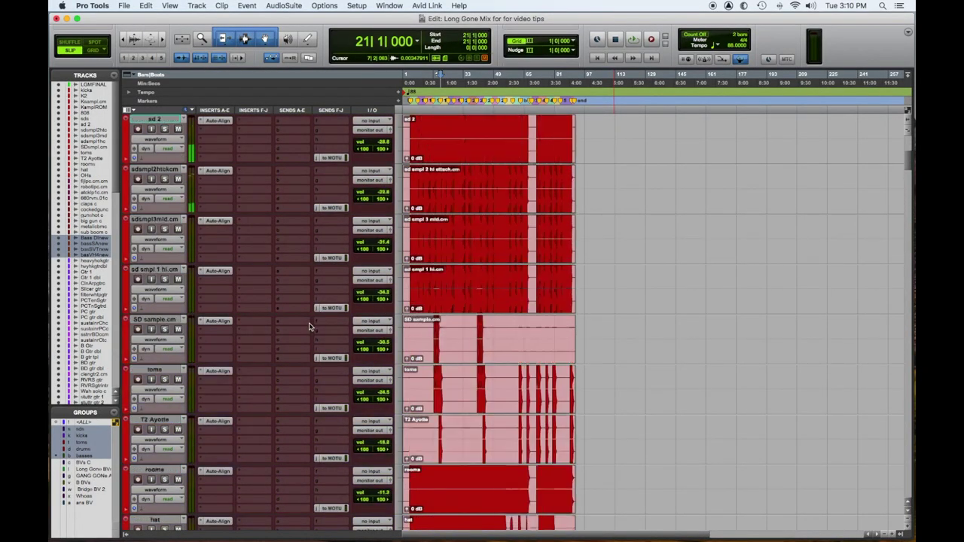
pyautogui.scroll(3, 308, 326)
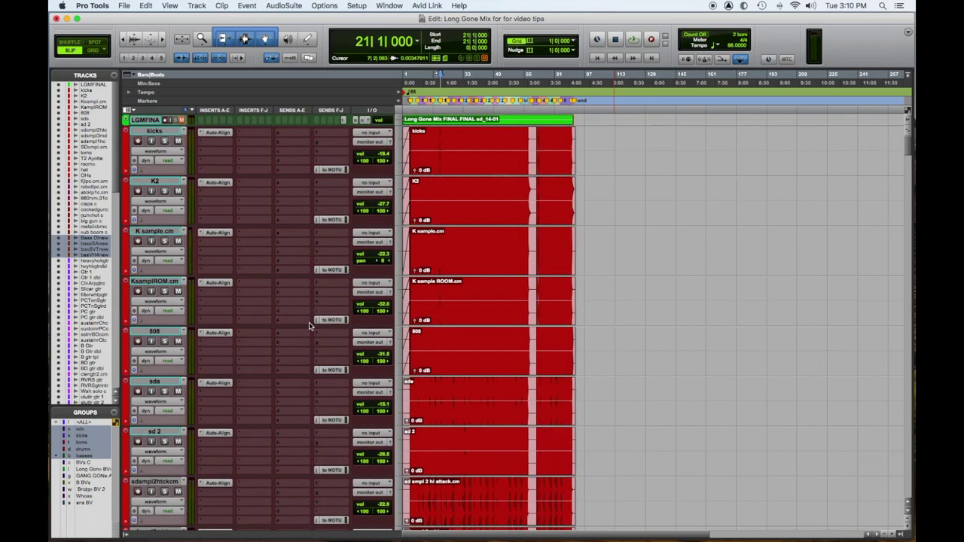
pyautogui.keyDown('shift'); pyautogui.click(171, 133); pyautogui.keyUp('shift')
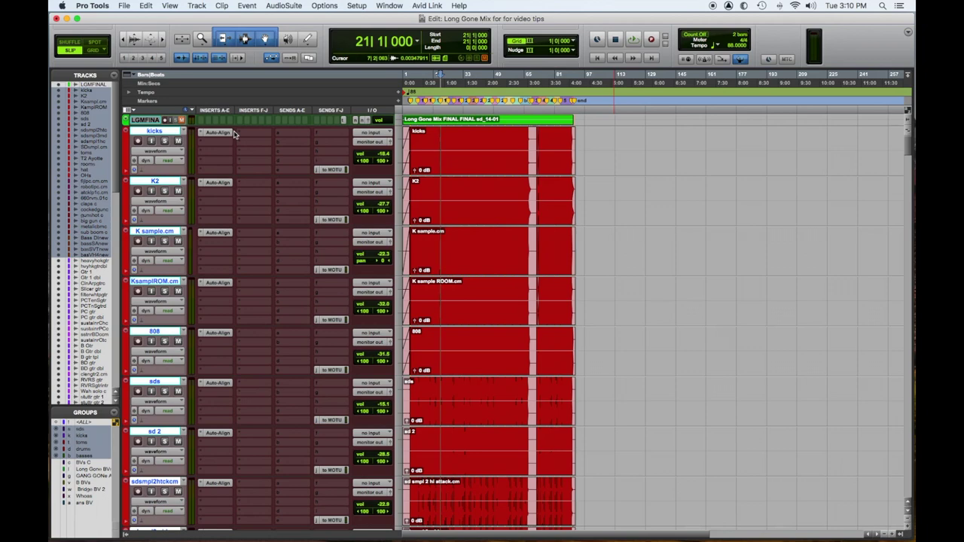
pyautogui.press('1')
pyautogui.press('1')
pyautogui.press('1')
pyautogui.press('1')
pyautogui.press('space')
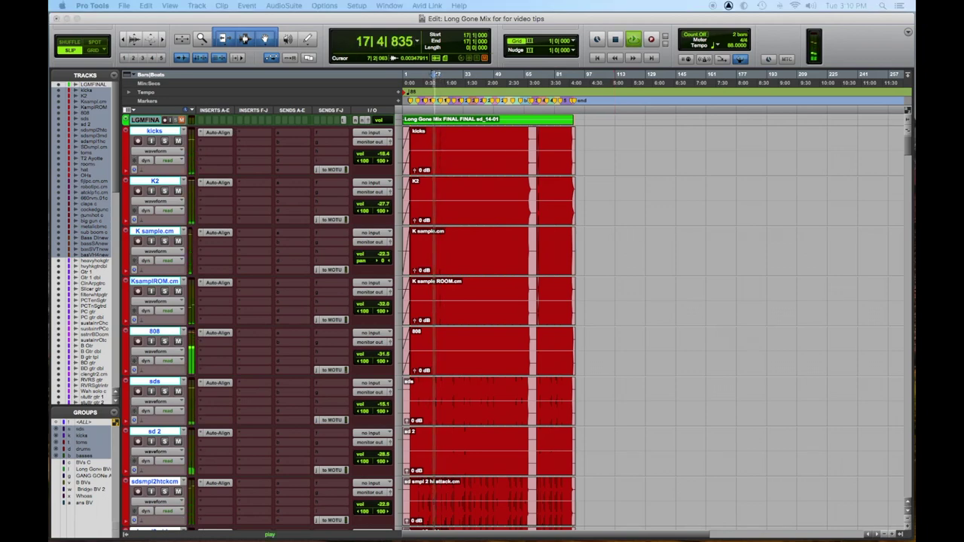
# - Toggle the Auto-Align bypass on all selected drum and bass tracks during playback to compare the sound, and stop playback
pyautogui.click(218, 134)
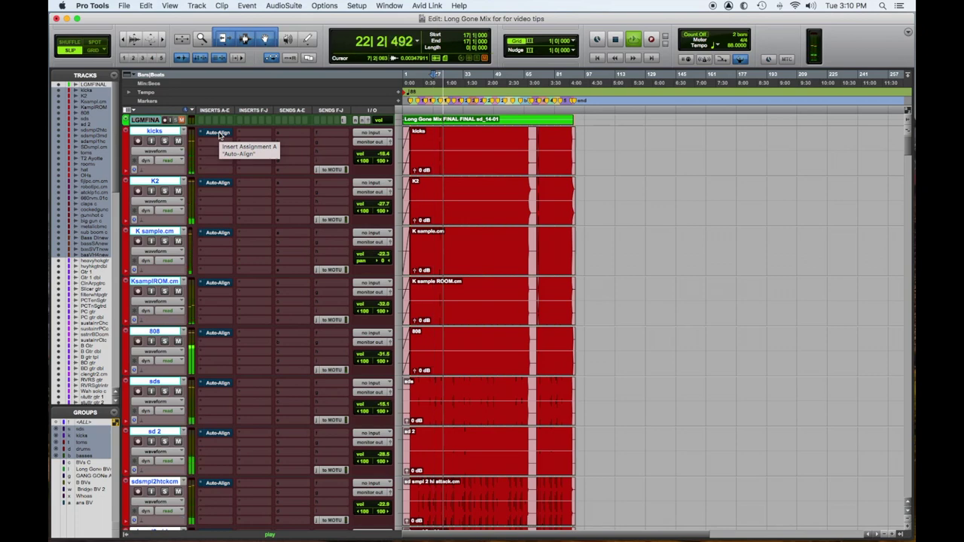
pyautogui.keyDown('super'); pyautogui.click(220, 134); pyautogui.keyUp('super')
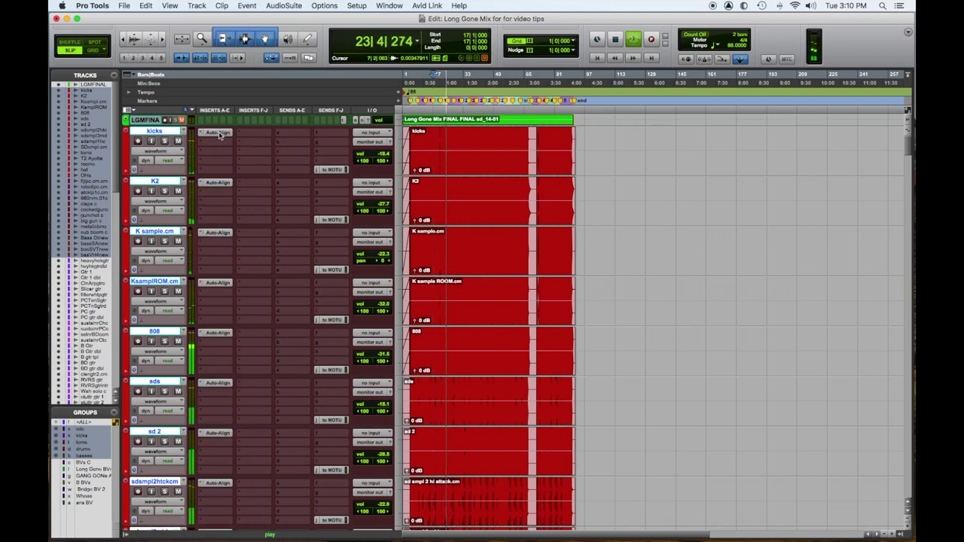
pyautogui.keyDown('super'); pyautogui.click(220, 134); pyautogui.keyUp('super')
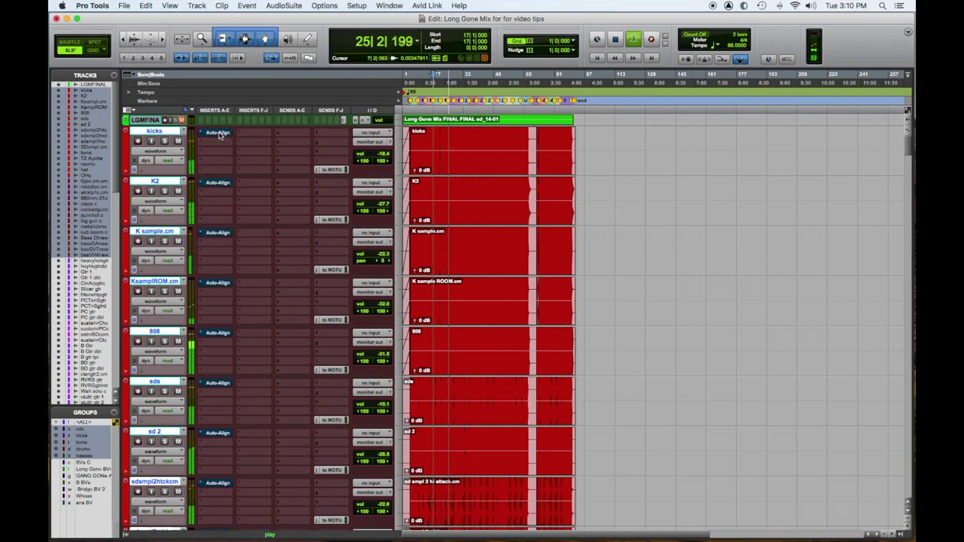
pyautogui.press('space')
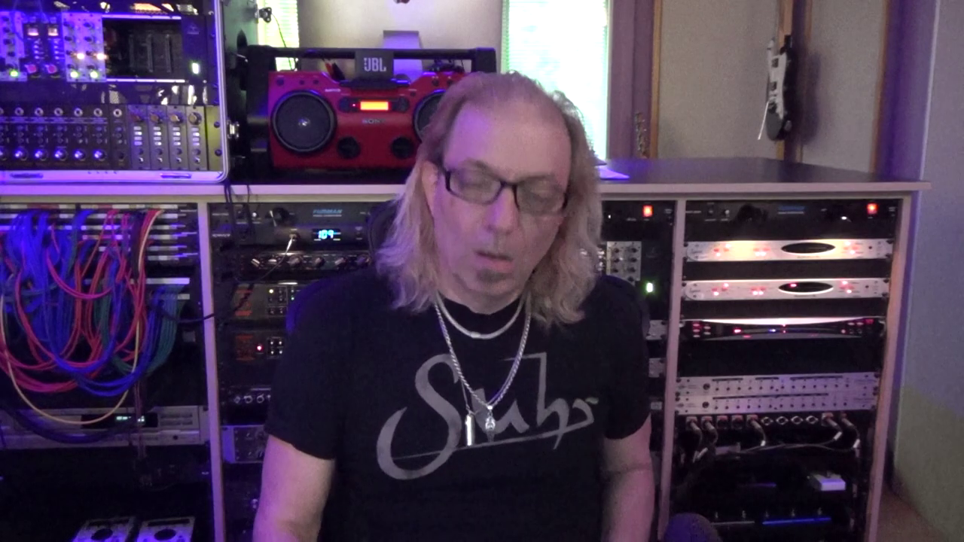